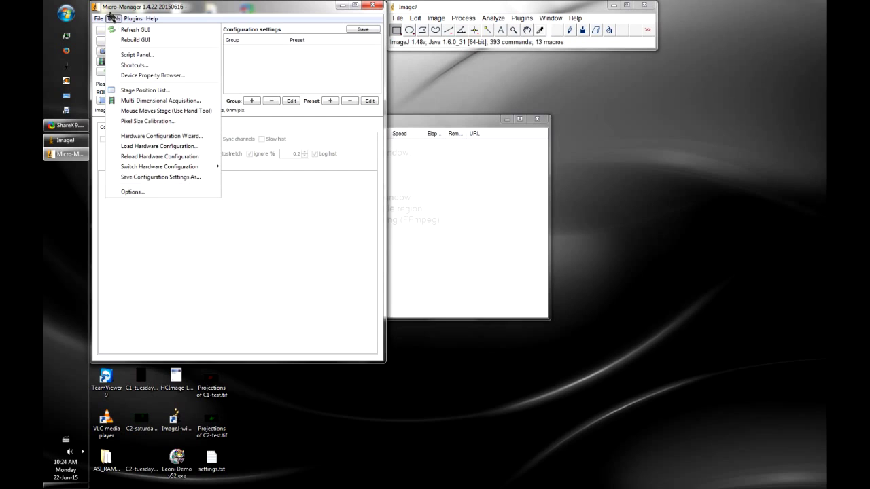
Start a new hardware configuration and add the ASITiger TigerCommHub device, scanning for its serial port.
click(166, 138)
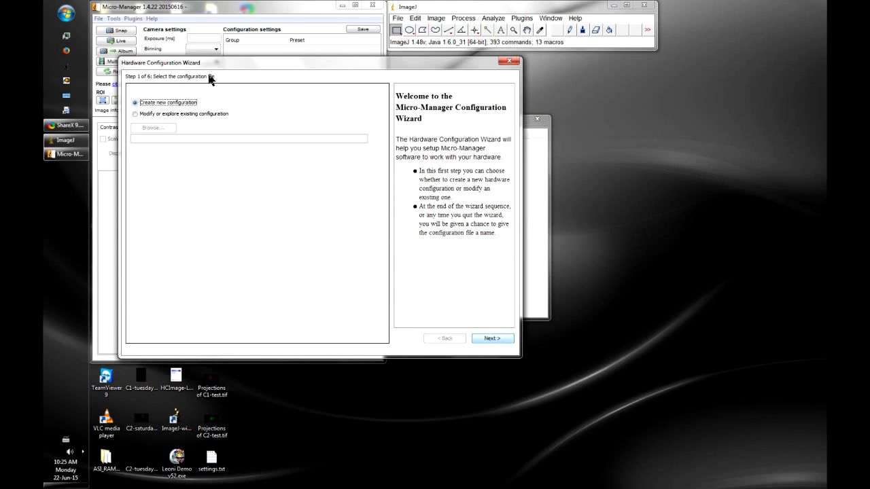
click(496, 340)
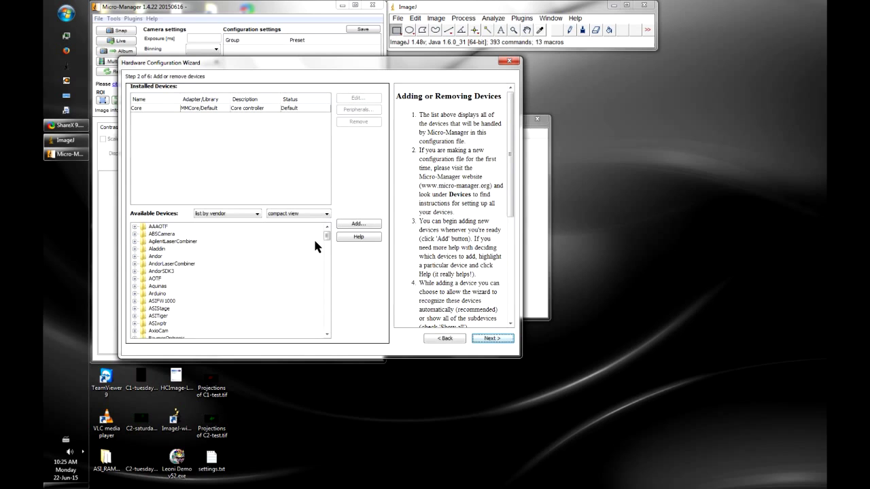
drag(326, 236, 326, 245)
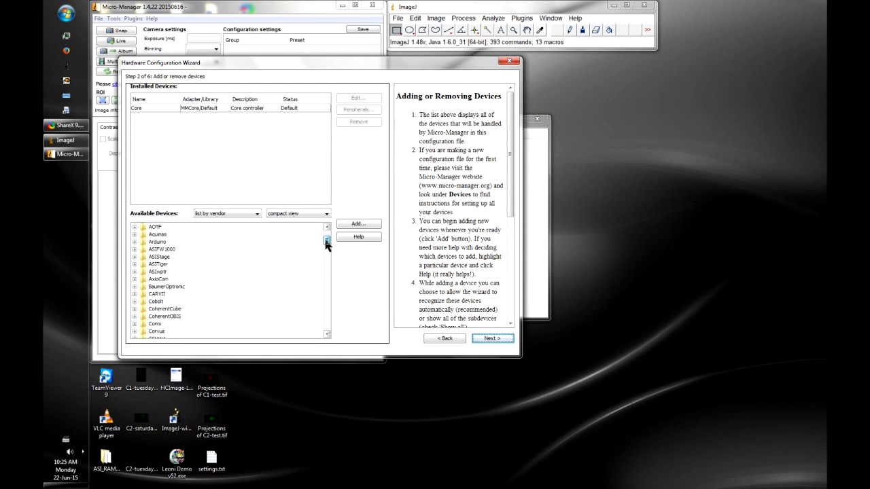
double_click(158, 264)
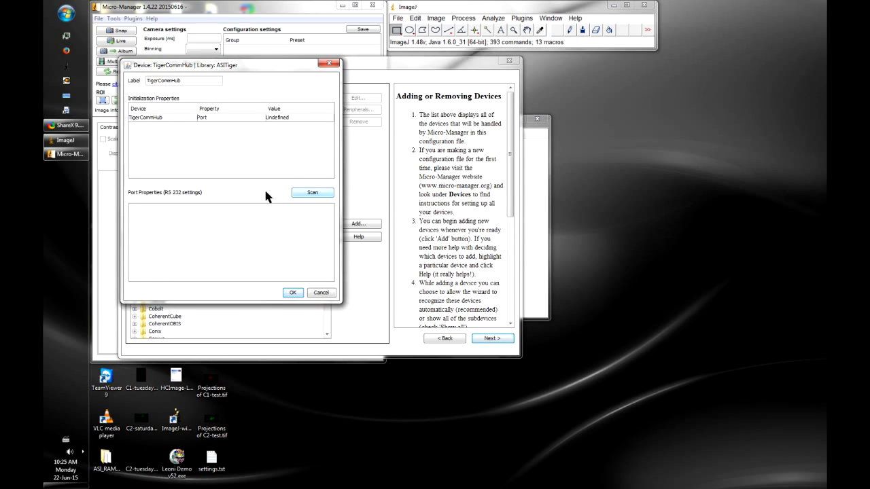
click(311, 192)
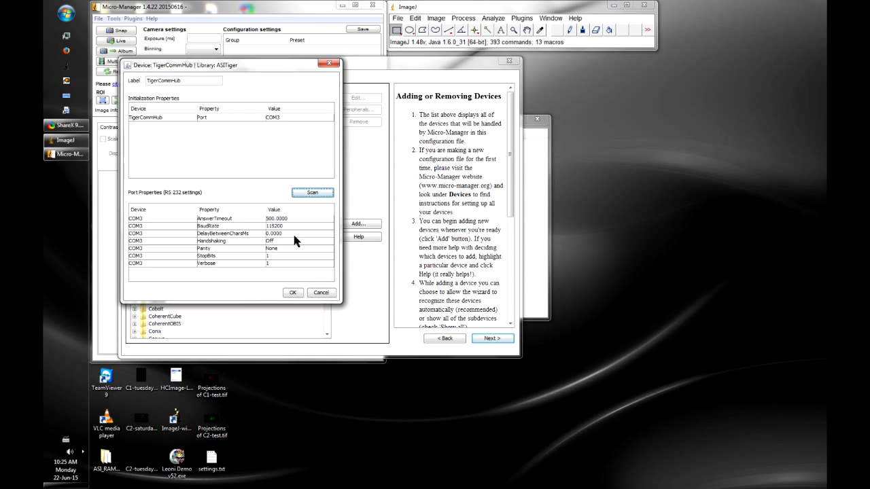
click(293, 293)
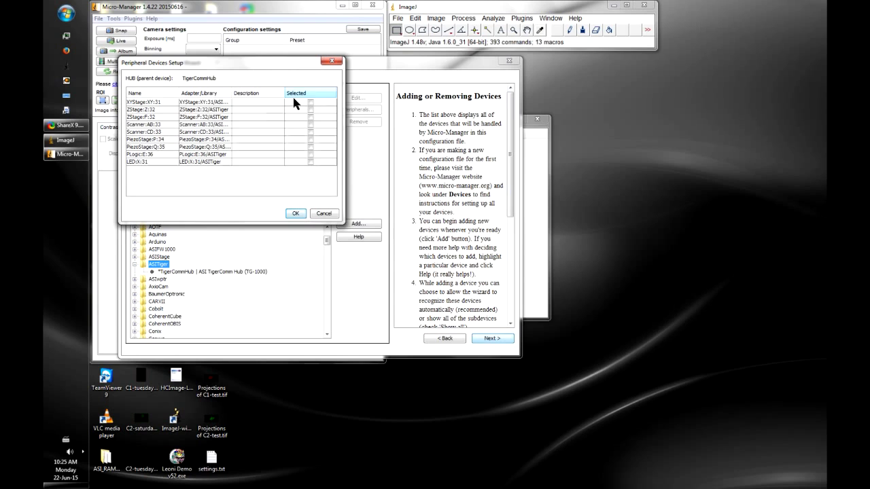
Include all TigerCommHub peripherals: XYStage, both ZStages, both Scanners, both PiezoStages, PLogic and LED.
click(310, 102)
click(311, 110)
click(311, 117)
click(311, 124)
click(311, 132)
click(310, 139)
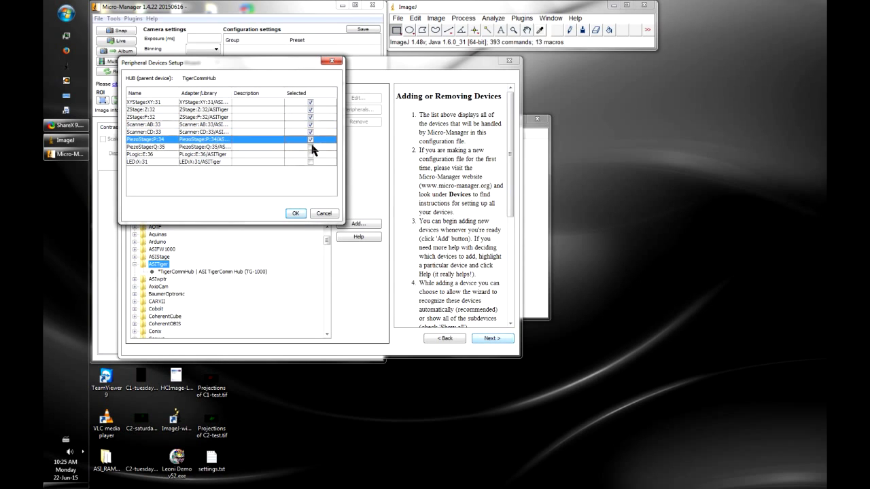
click(311, 146)
click(311, 154)
click(310, 162)
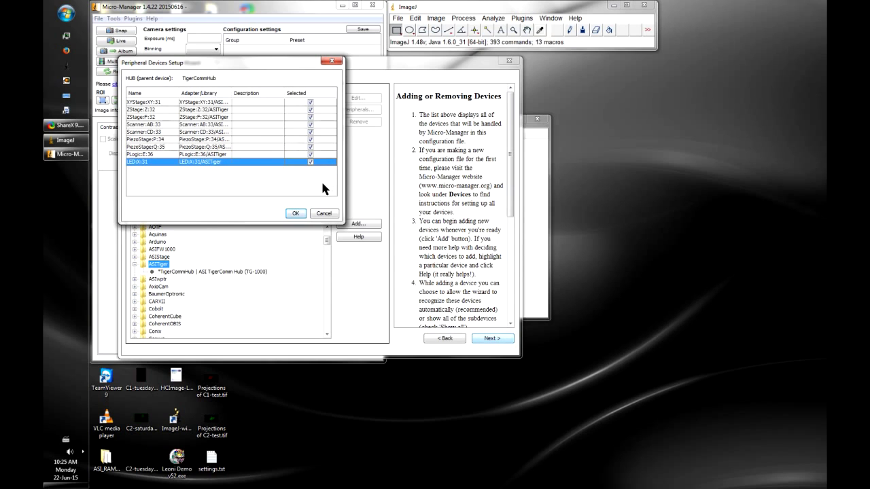
click(292, 215)
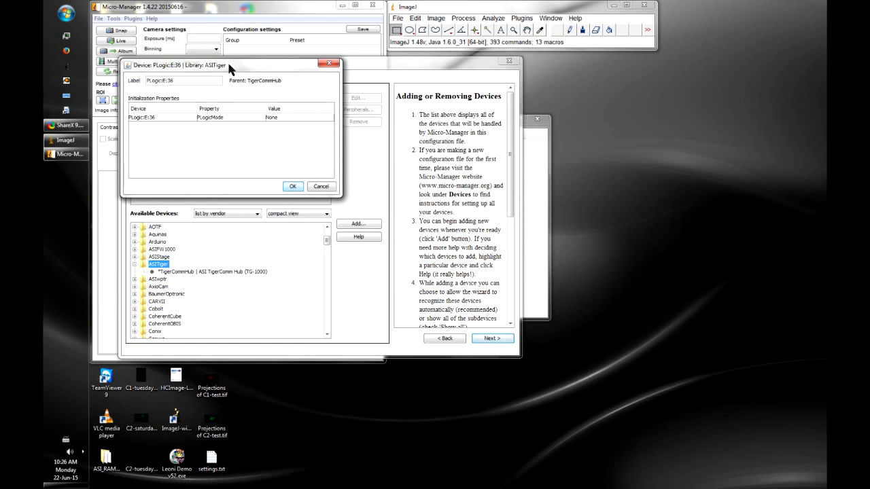
Set the PLogicMode property of the PLogic:E:36 device to diSPIM Shutter.
drag(194, 64, 192, 93)
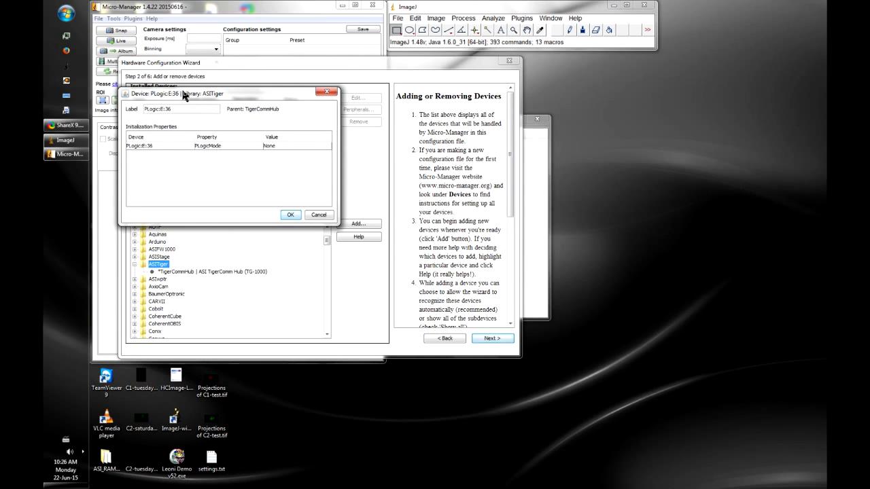
click(276, 148)
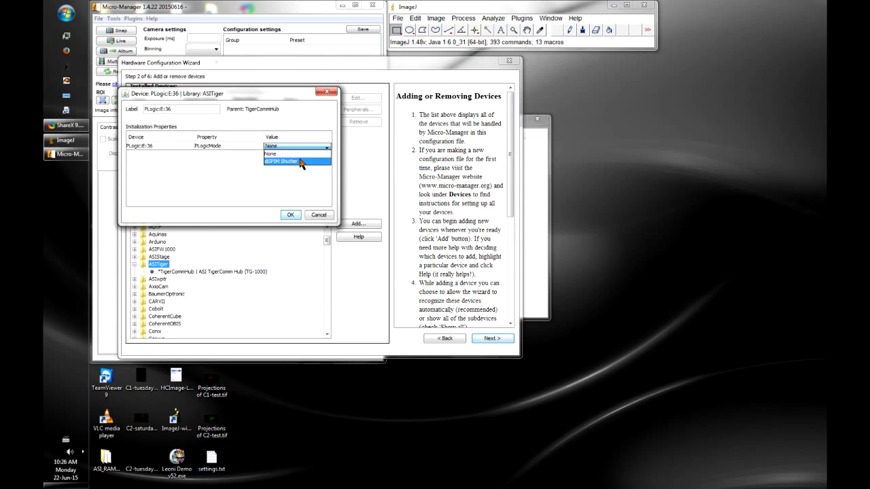
click(300, 161)
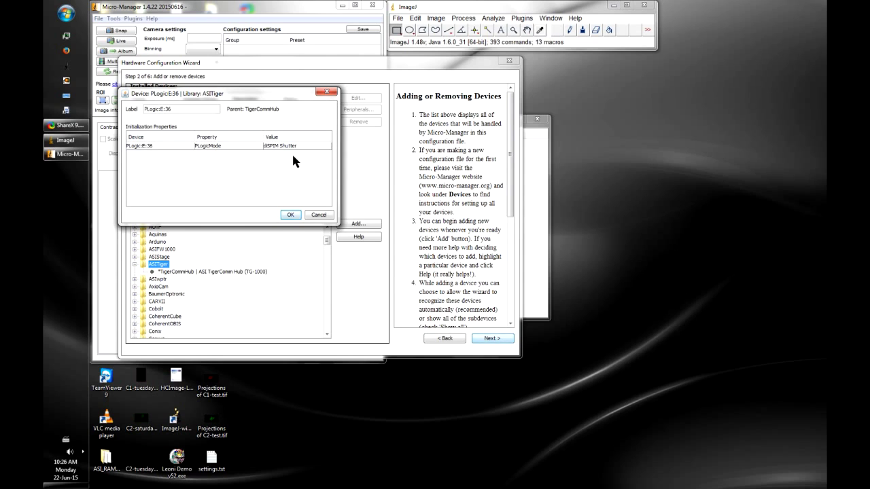
click(291, 214)
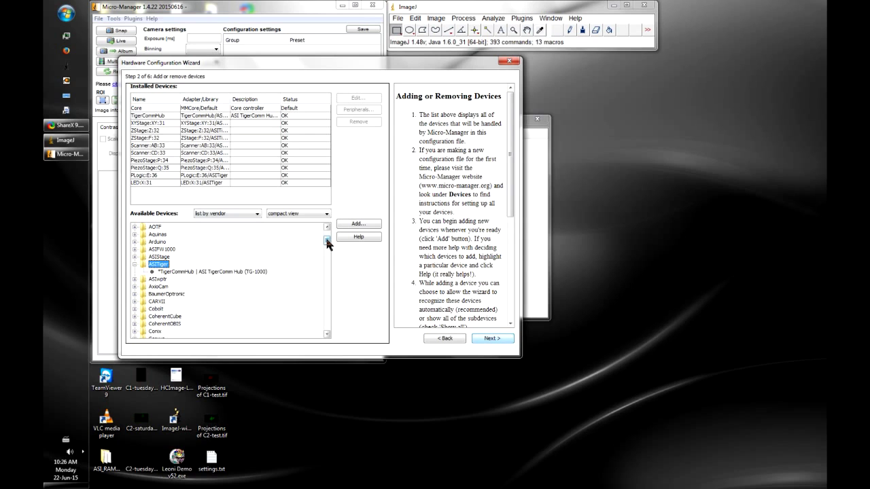
Add the HamamatsuHam_DCAM camera from the HamamatsuHam library with the label RightCam.
drag(326, 242, 325, 252)
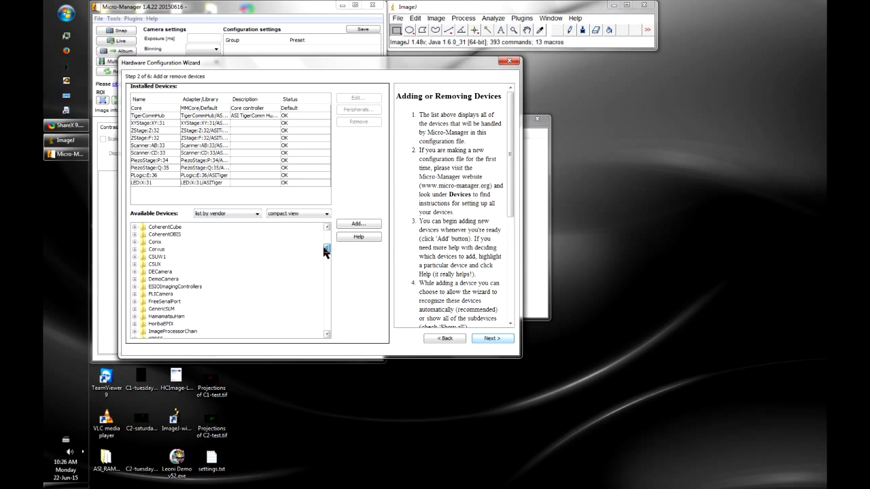
double_click(174, 317)
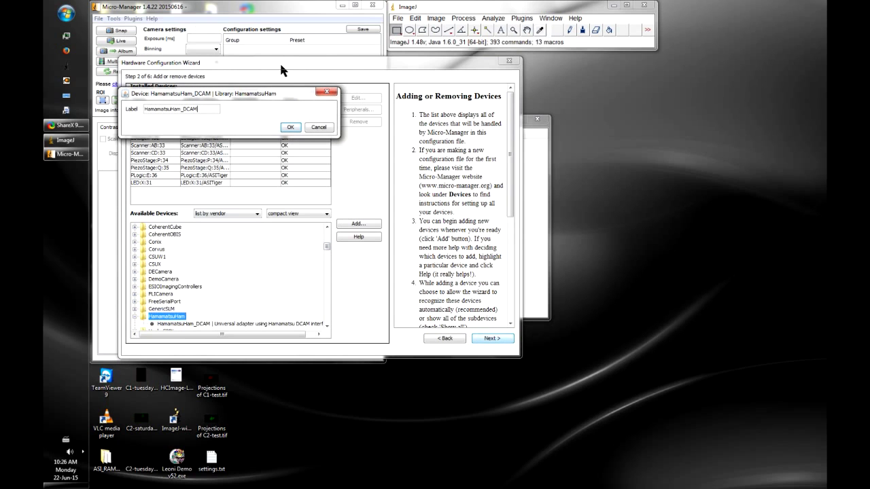
drag(199, 109, 123, 106)
text(RightCam)
click(290, 129)
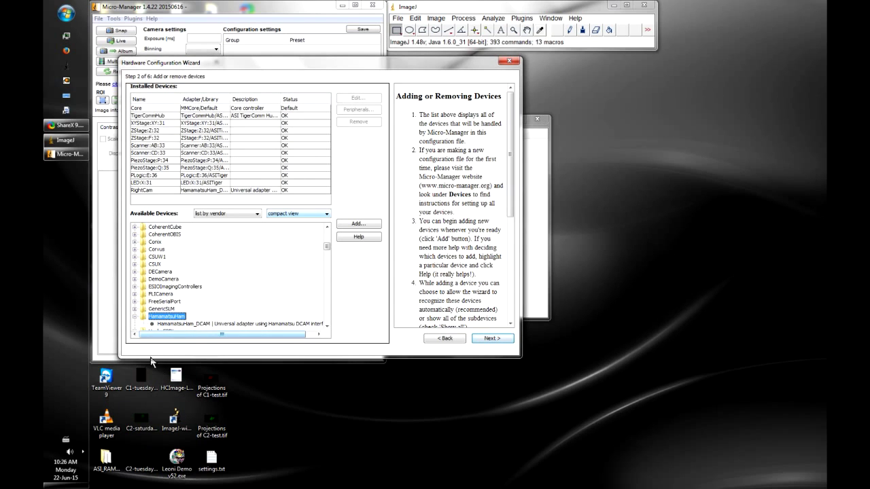
Add a second HamamatsuHam_DCAM camera with the label LeftCam.
double_click(182, 325)
drag(197, 108, 155, 98)
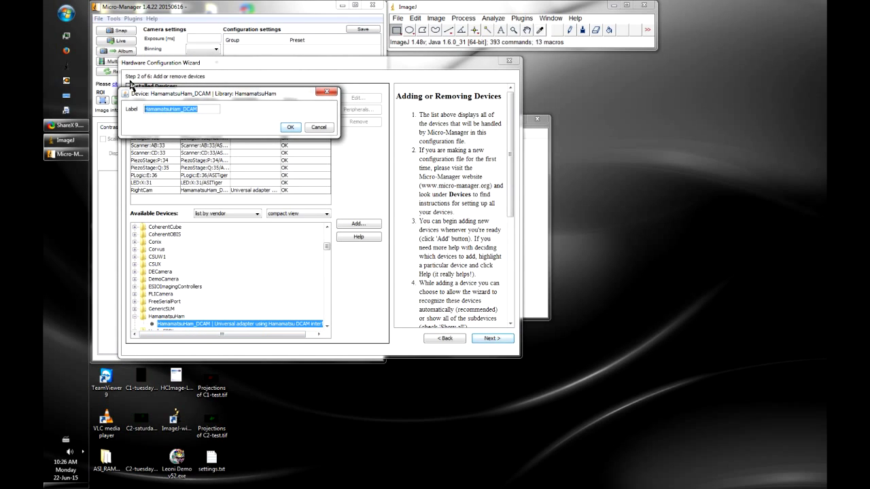
text(LeftCam)
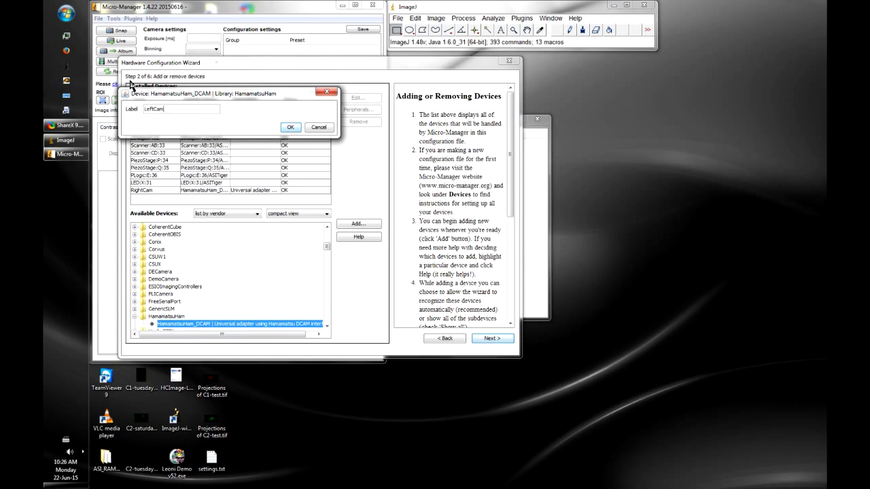
key(Return)
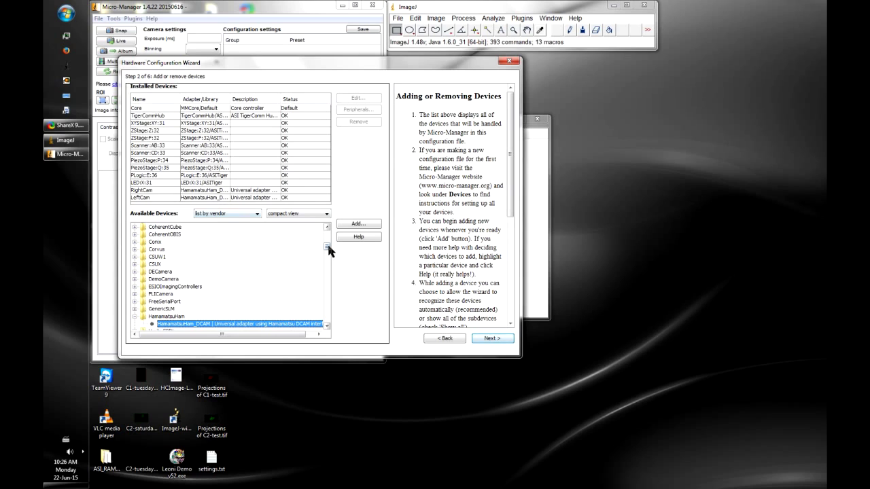
Add the Multi Camera device from the Utilities library, keeping its default label.
scroll(328, 249, down, 1)
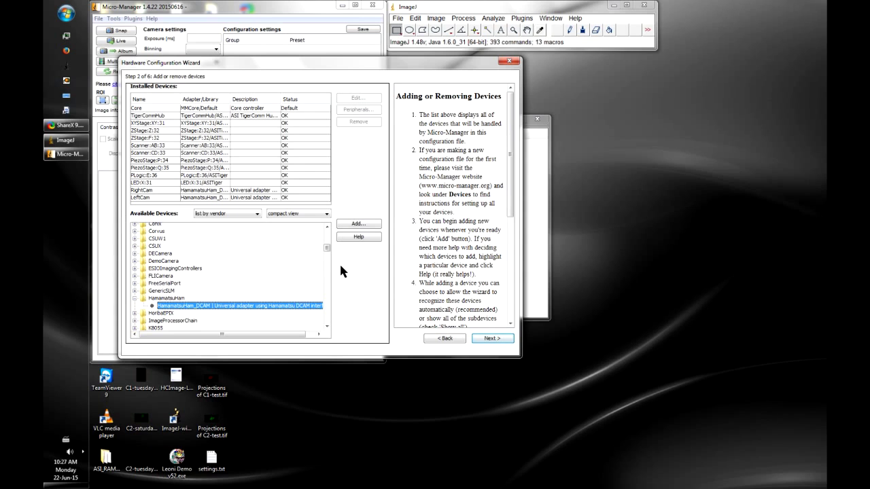
drag(326, 248, 326, 309)
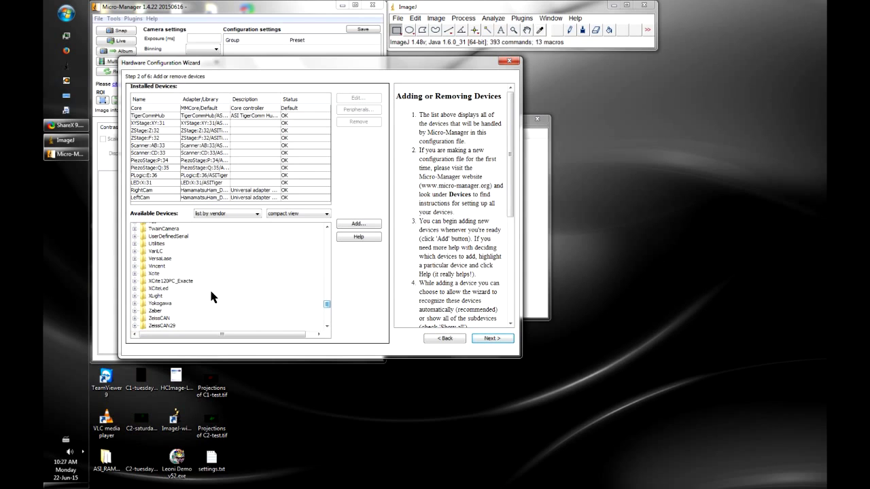
click(135, 243)
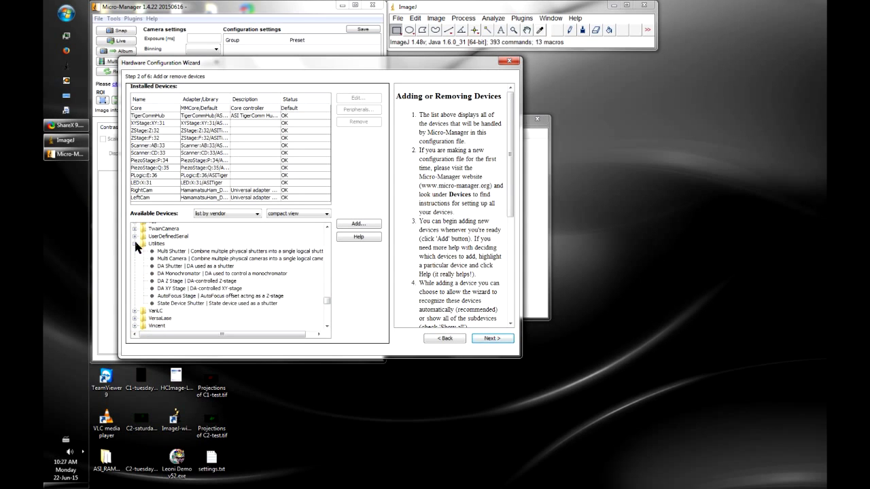
double_click(168, 260)
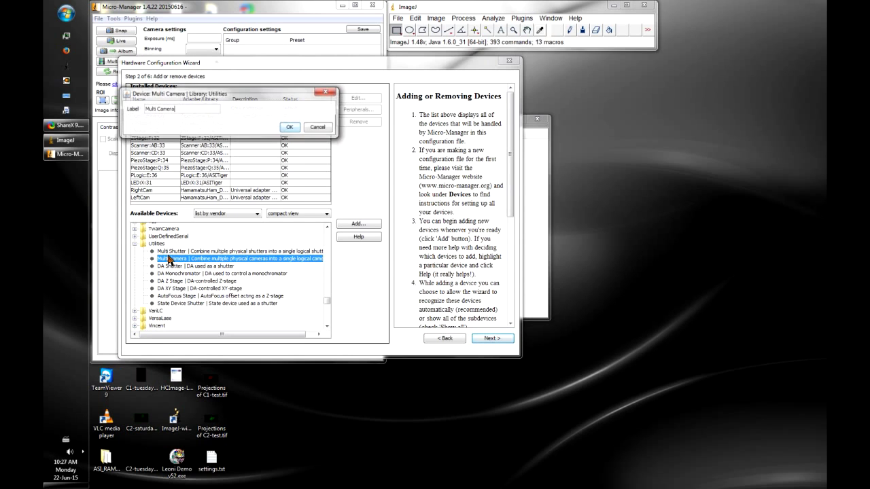
click(290, 128)
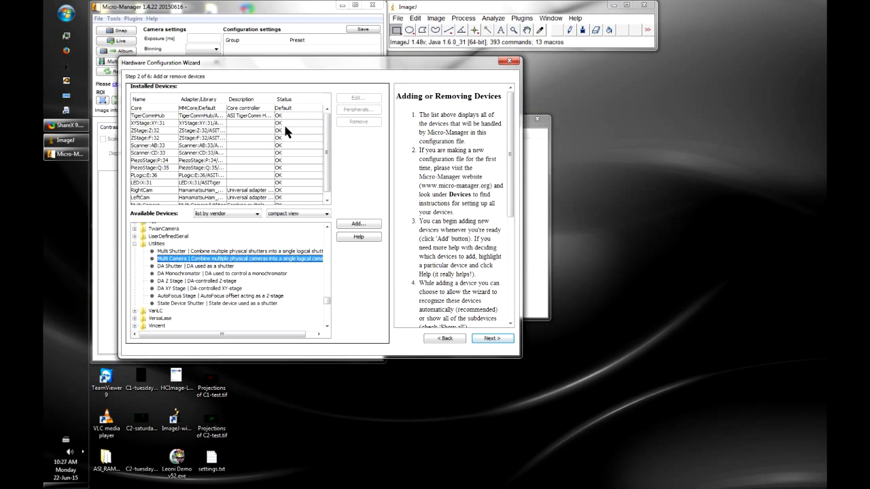
drag(323, 155, 325, 170)
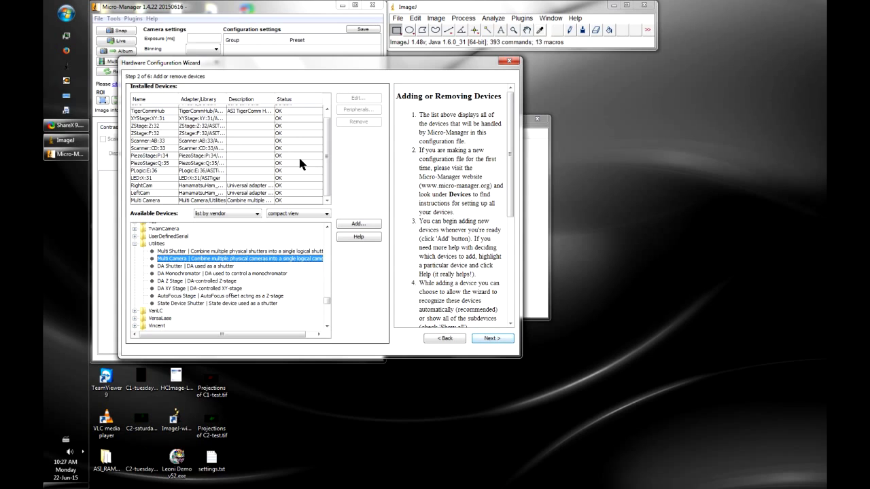
Add the pco_camera device from the PCO_Camera library with the label BottomCam.
drag(326, 301, 321, 273)
click(134, 284)
click(172, 292)
double_click(171, 291)
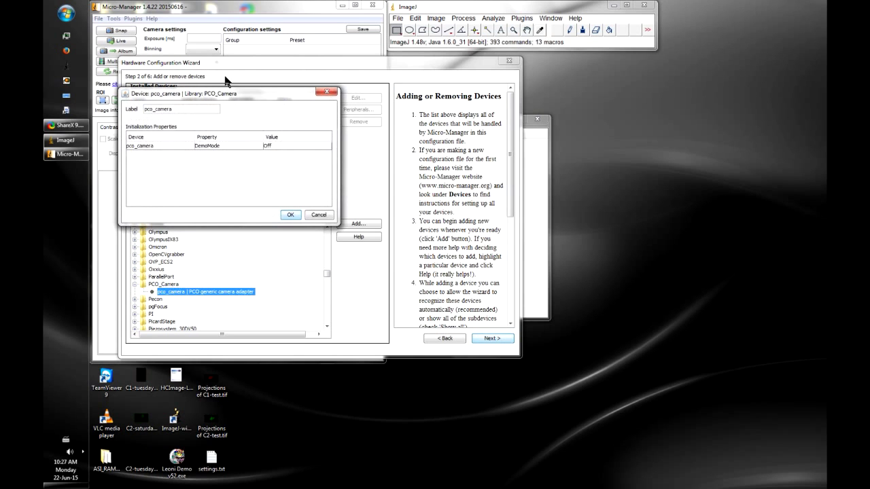
text(BottomCam)
key(Return)
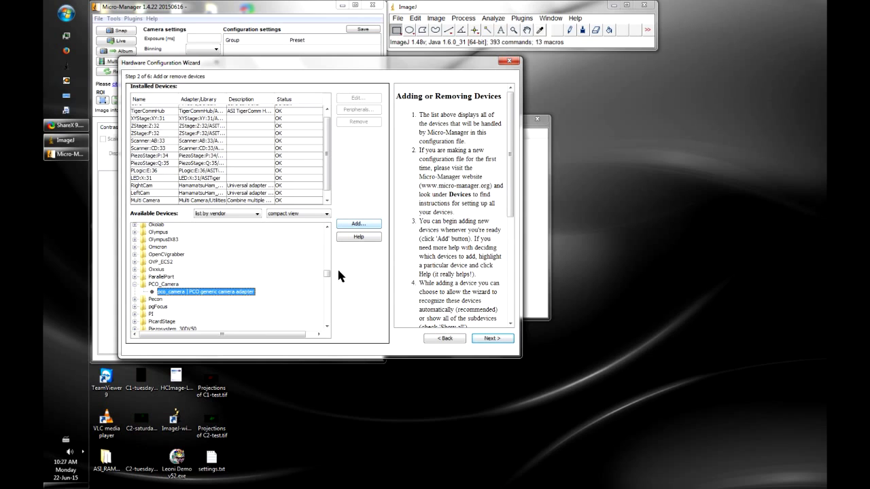
Add the iChrome-MLE device from the Toptica_iChrome_MLE library and assign it to port COM1.
drag(326, 275, 332, 288)
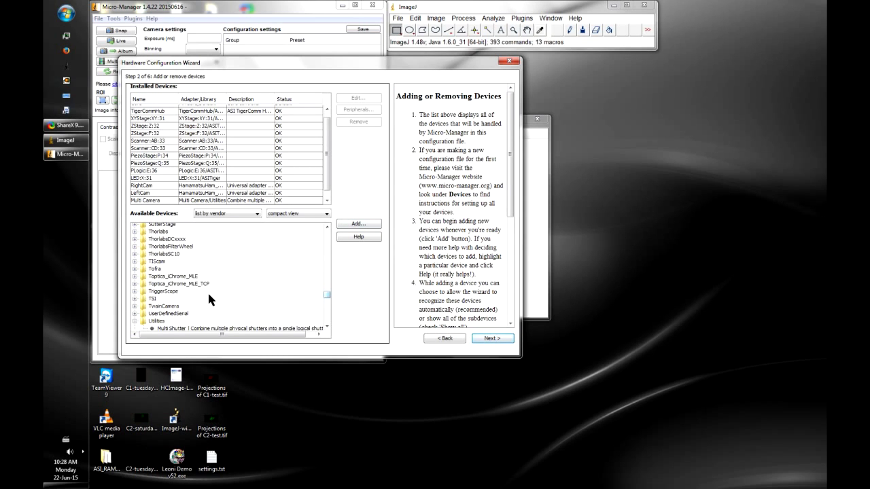
click(134, 276)
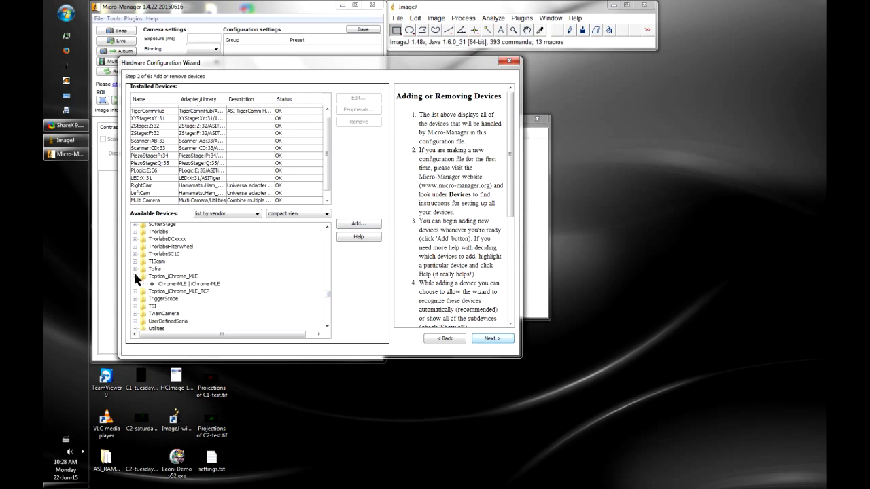
double_click(175, 284)
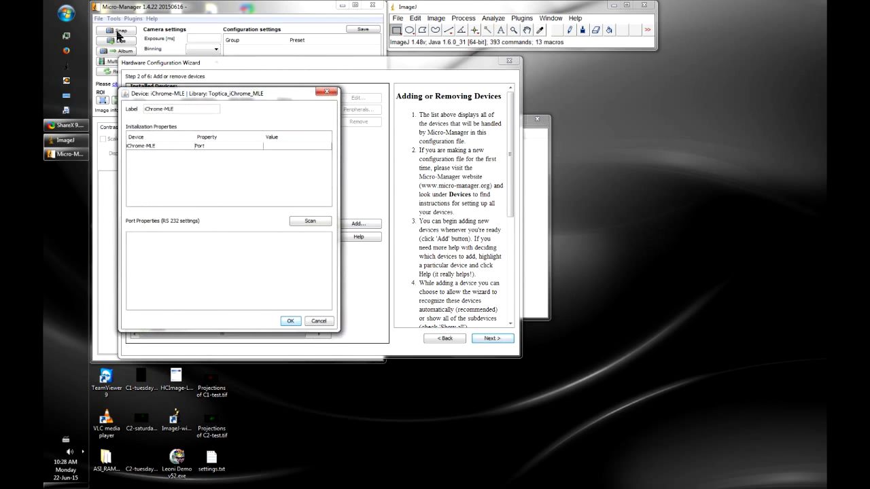
click(314, 219)
click(269, 147)
click(285, 160)
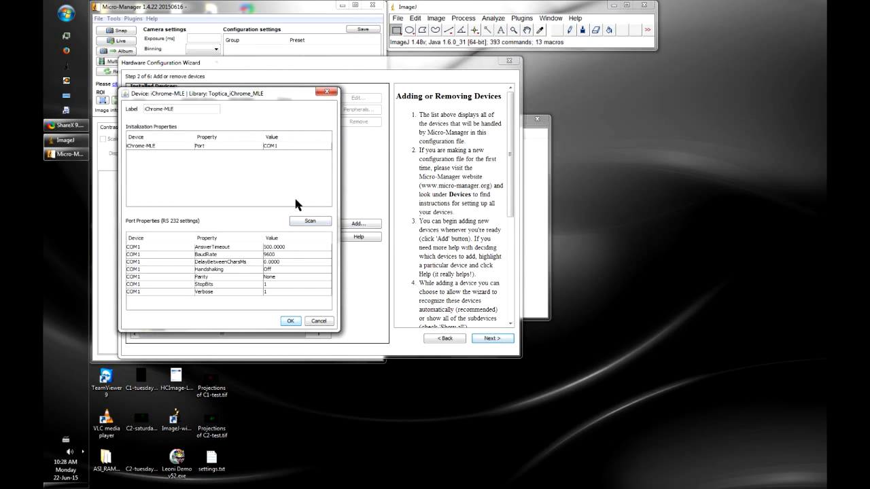
click(277, 255)
key(Return)
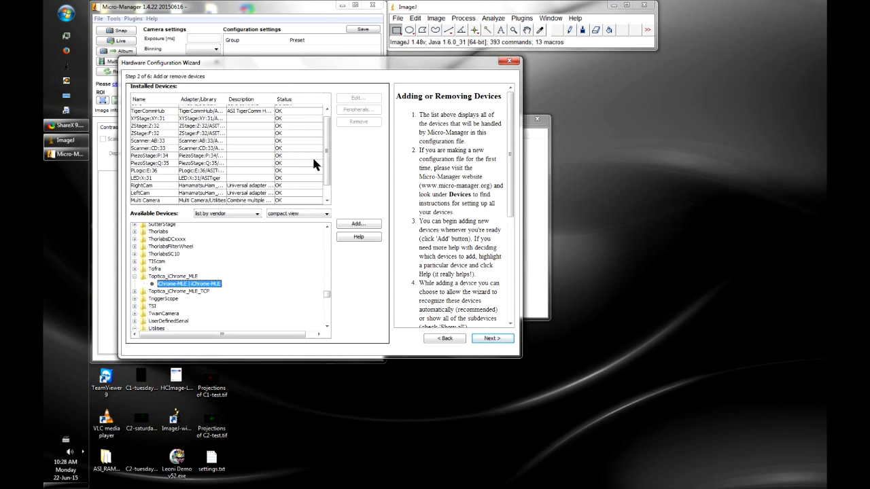
Accept the installed devices and proceed to the device delay settings, leaving the default device roles and focus directions unassigned.
scroll(326, 169, up, 1)
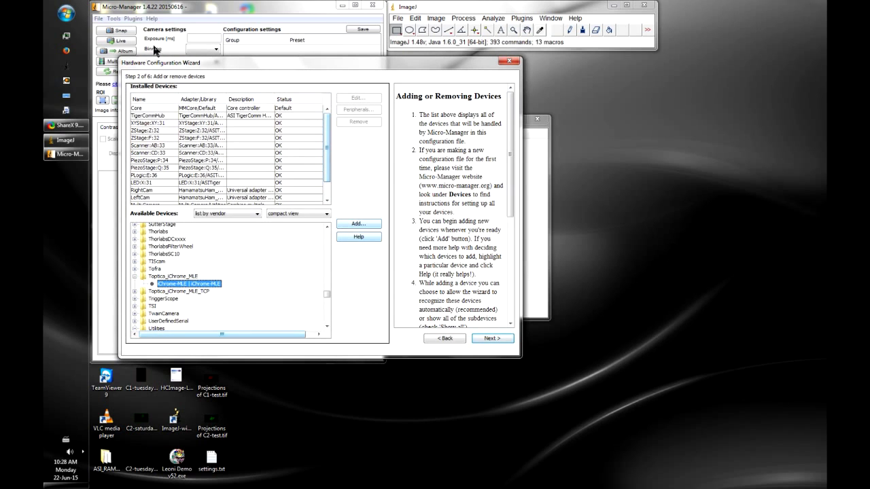
click(494, 339)
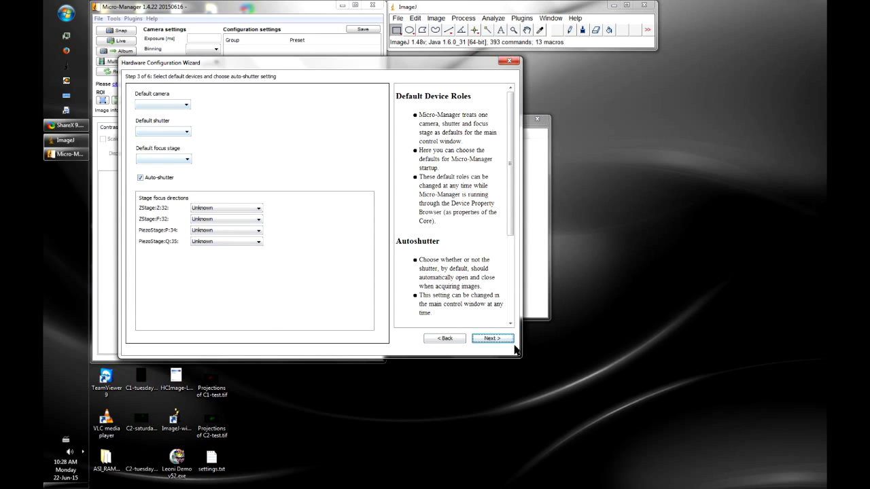
click(495, 341)
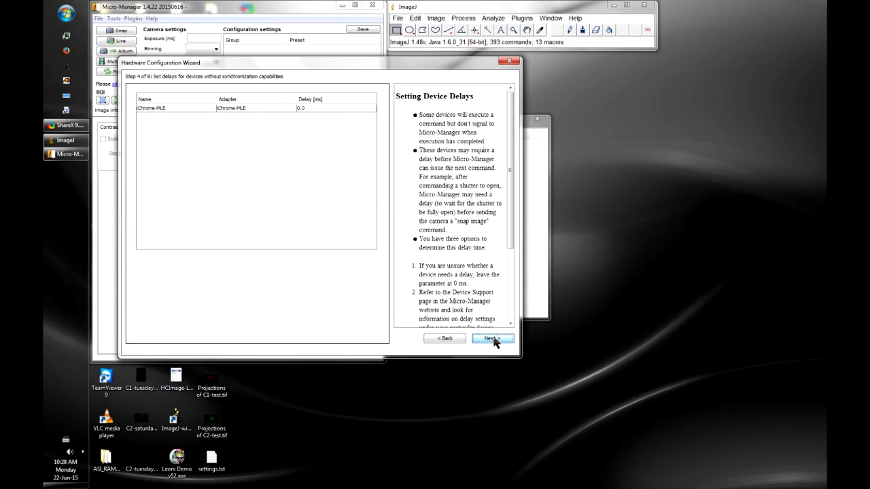
Accept the default delays, save the configuration as dispim in the Micromanager config folder of My Documents, and finish the wizard.
click(493, 339)
click(494, 339)
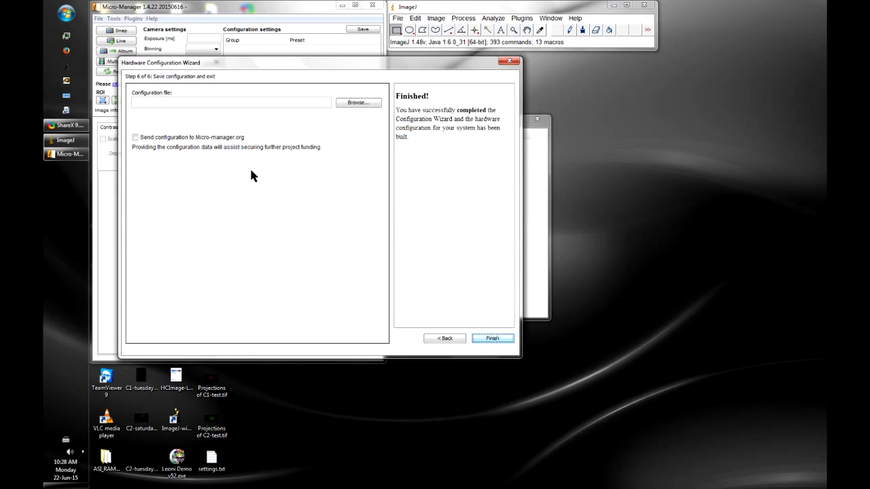
click(363, 103)
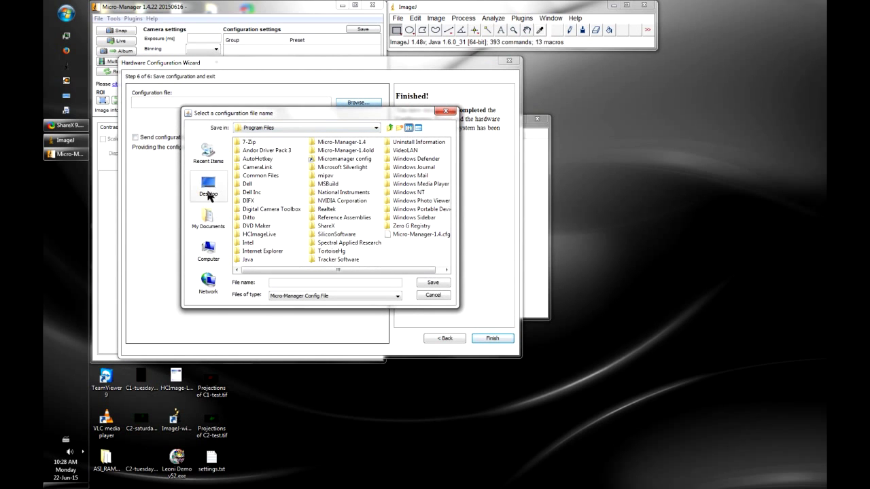
click(216, 226)
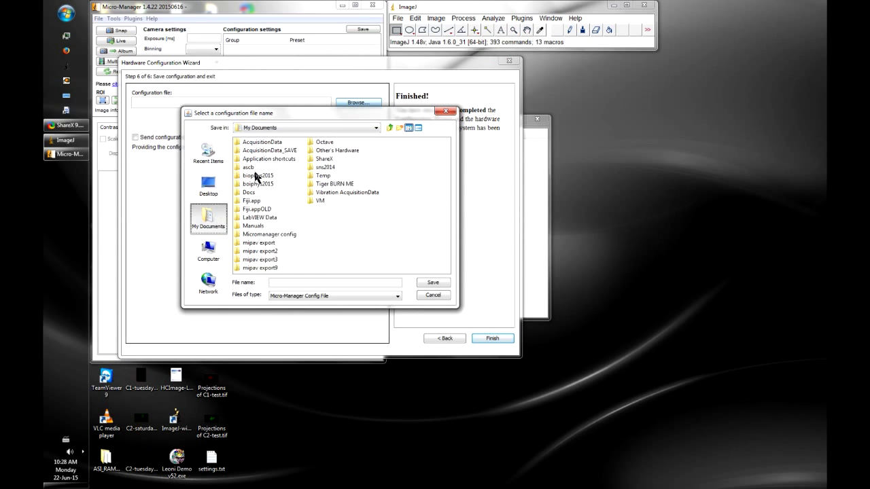
double_click(260, 233)
click(294, 281)
text(dispim)
key(Return)
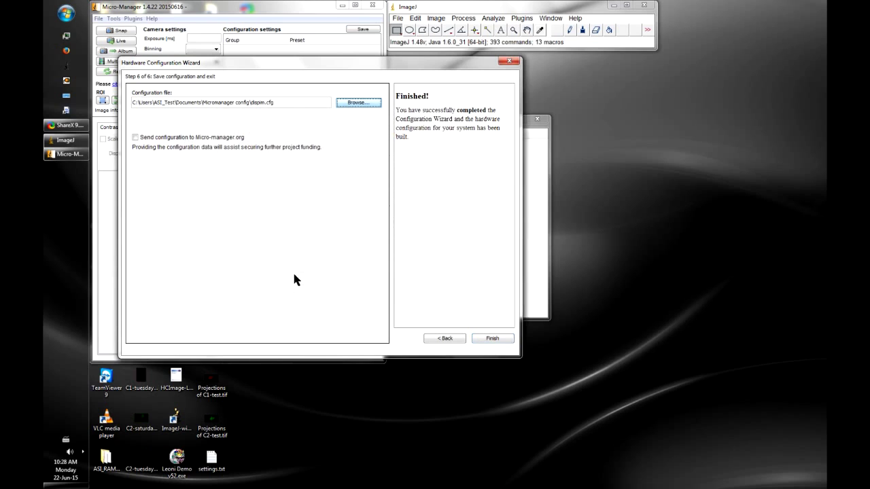
click(485, 339)
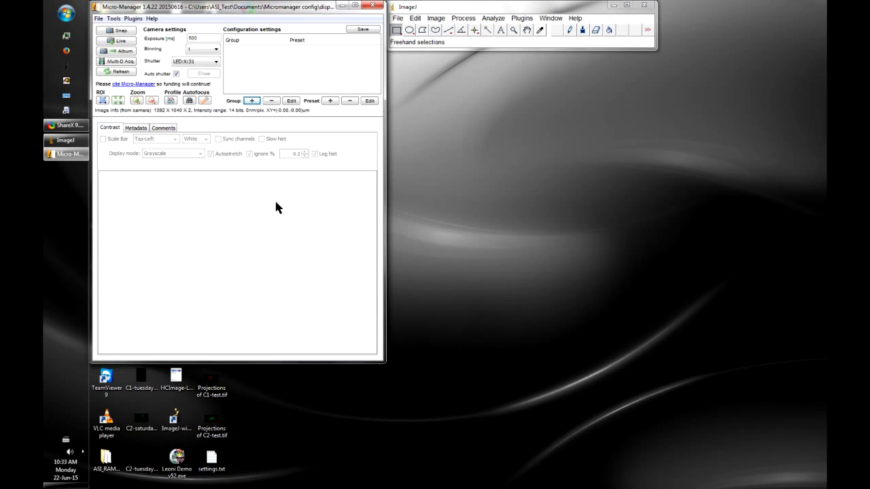
Create a configuration group named Laser containing PLogic:E:36-OutputChannel, with only shutter properties shown.
click(250, 101)
text(Laser)
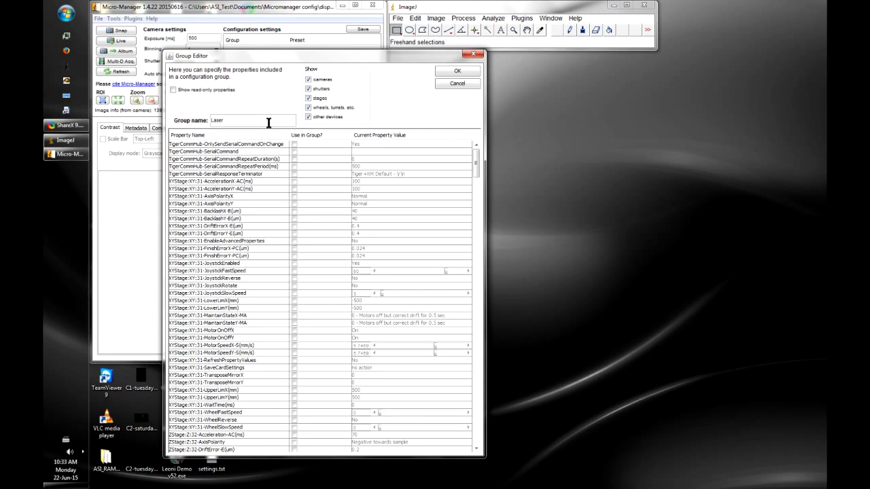
click(319, 81)
click(325, 98)
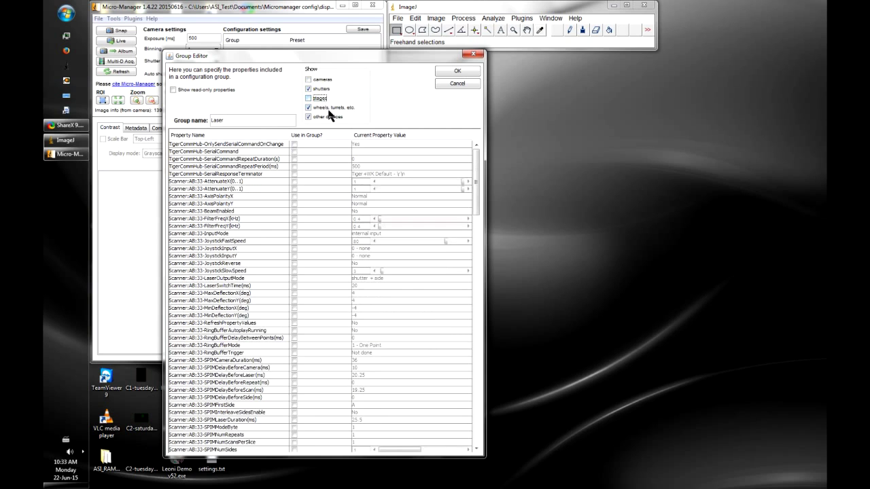
click(327, 107)
click(329, 116)
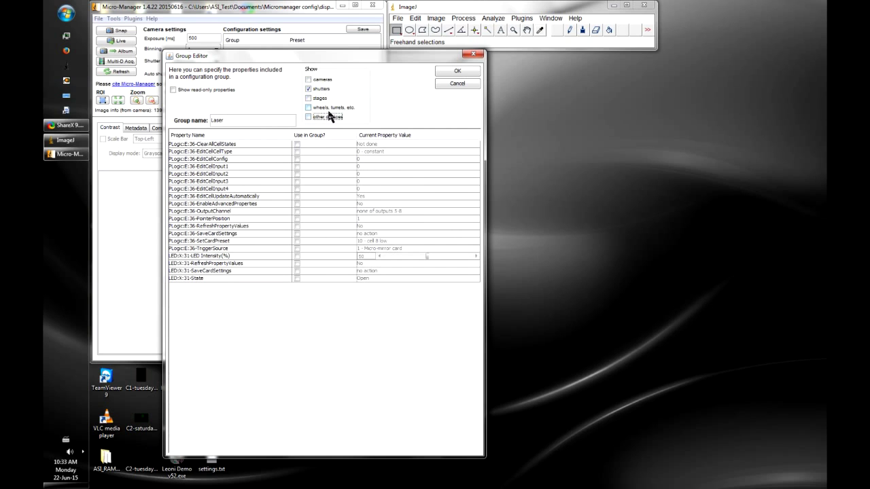
click(296, 211)
click(455, 72)
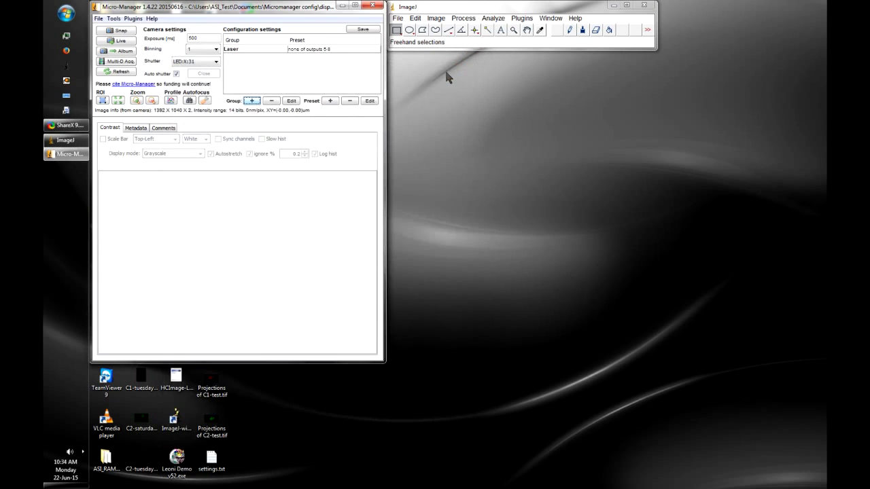
Select the Laser group's "output 7 only" preset and rename it 488nm.
click(314, 53)
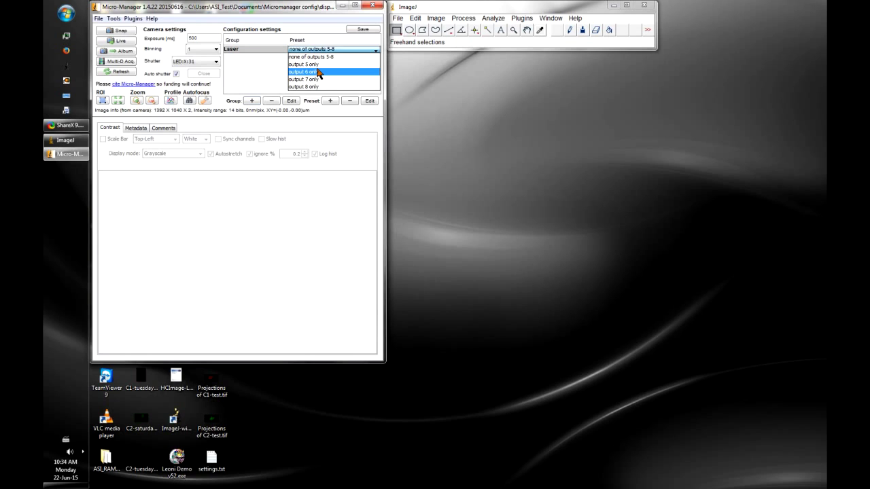
click(321, 79)
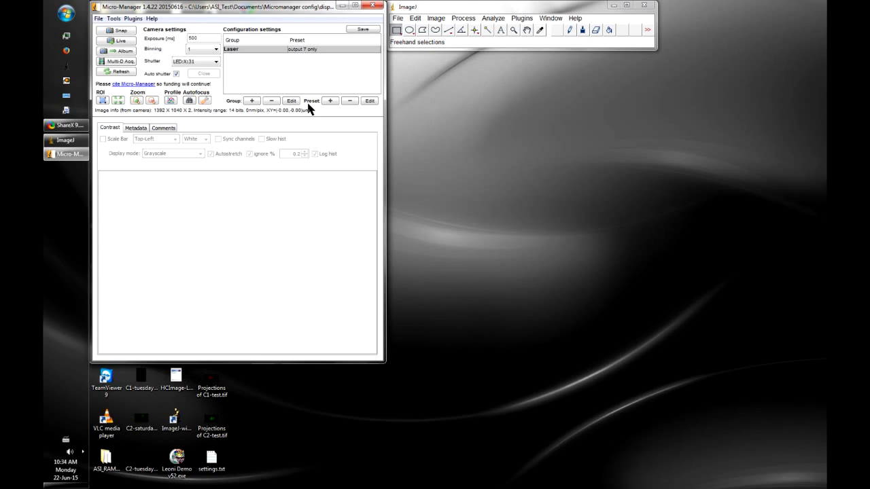
click(369, 102)
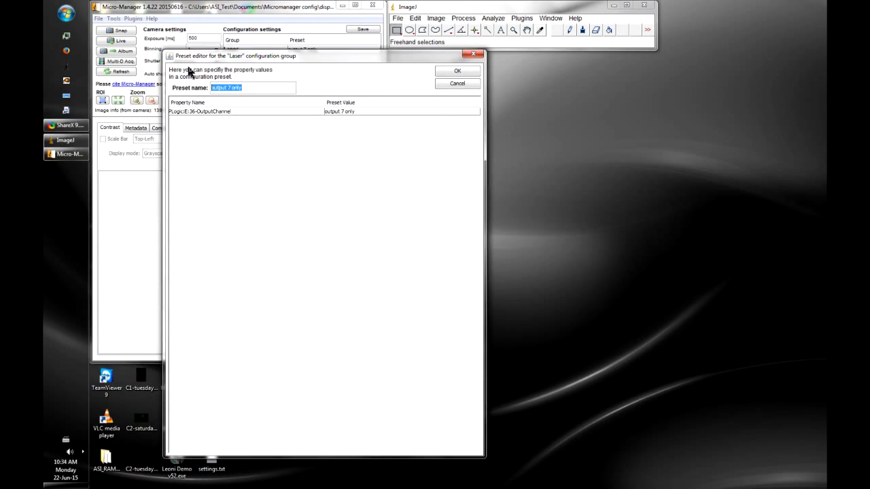
text(488nm)
click(454, 72)
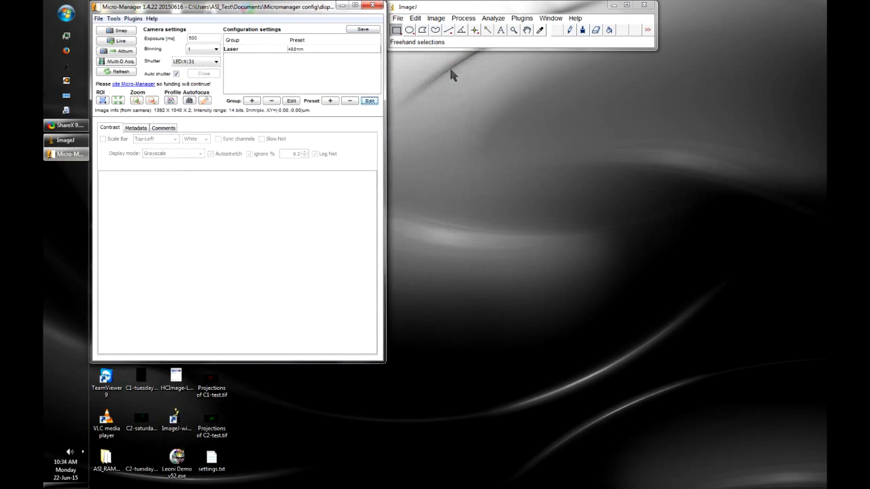
Review the presets of the Laser group, keeping 488nm selected.
click(302, 54)
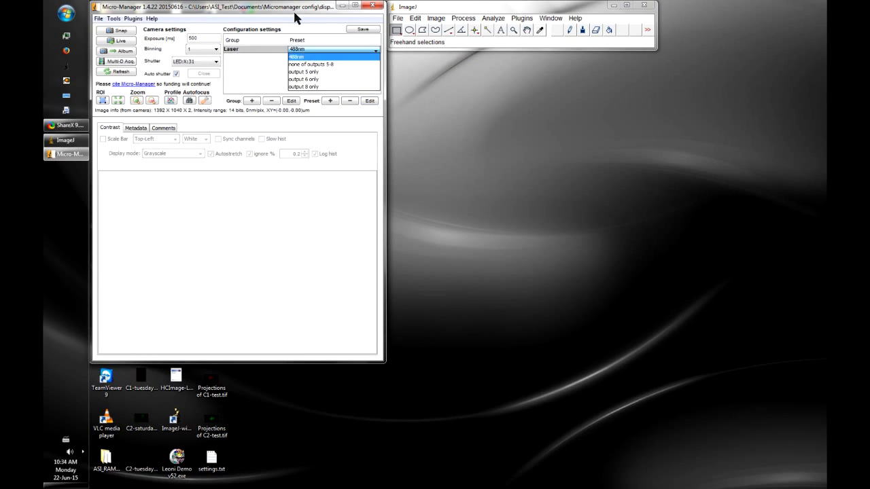
click(319, 54)
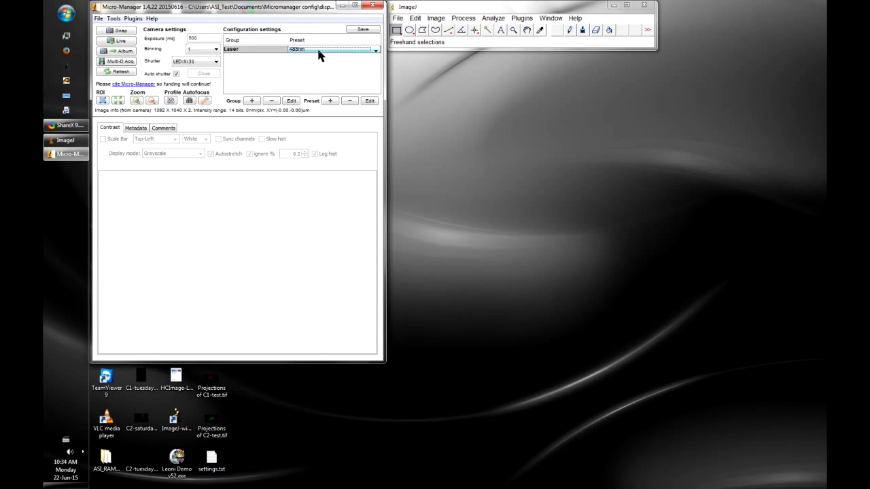
click(319, 54)
click(251, 61)
Start a configuration group named System, show read-only properties, and include the iChrome-MLE Laser 3 "1. Enable" property.
click(251, 100)
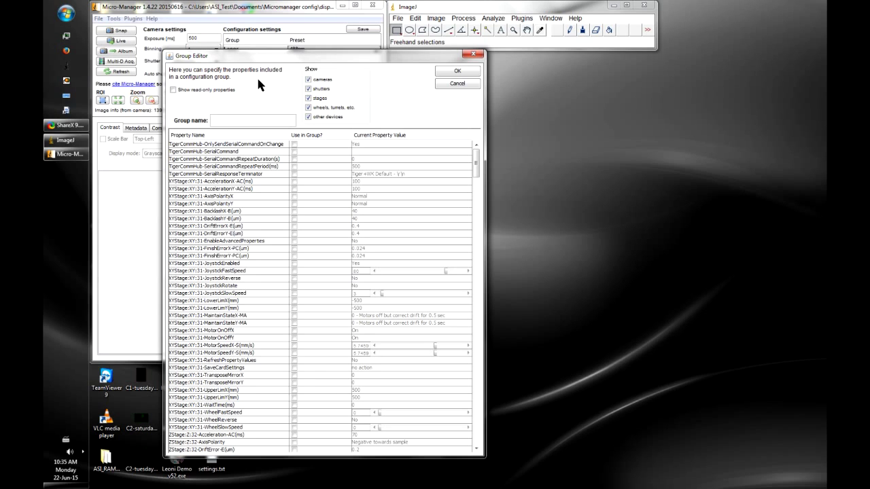
text(System)
drag(477, 167, 480, 418)
scroll(479, 417, down, 7)
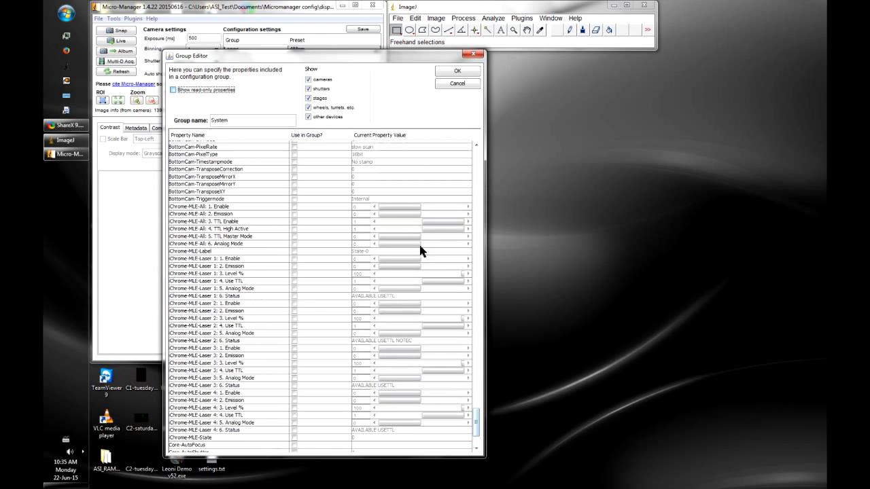
key(space)
drag(478, 363, 475, 424)
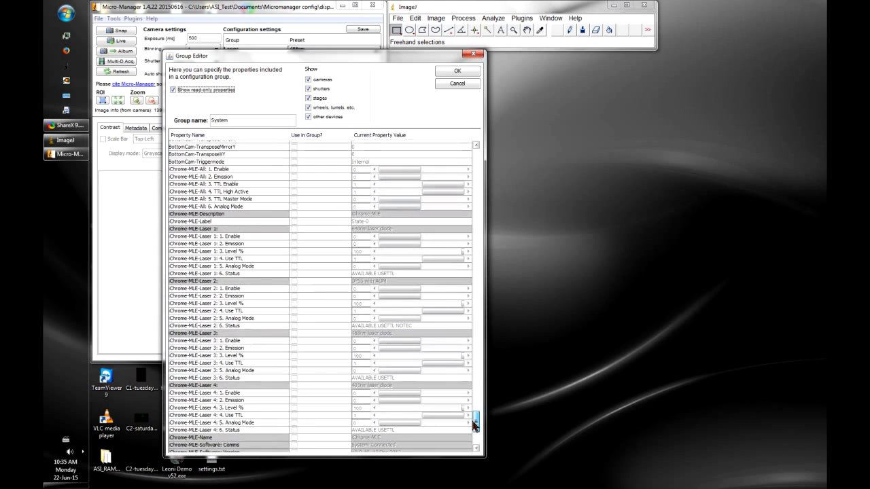
click(293, 340)
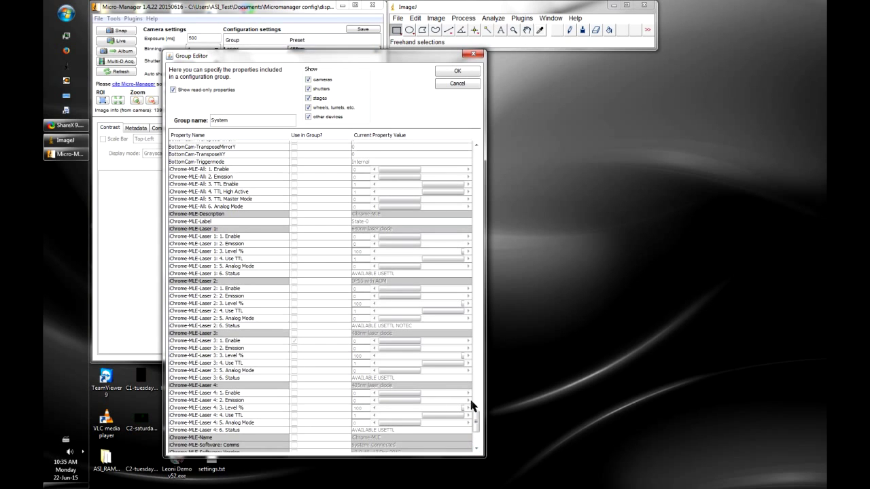
Include the RightCam-TriggerPolarity and LeftCam-TriggerPolarity properties in the System group.
drag(476, 427, 480, 367)
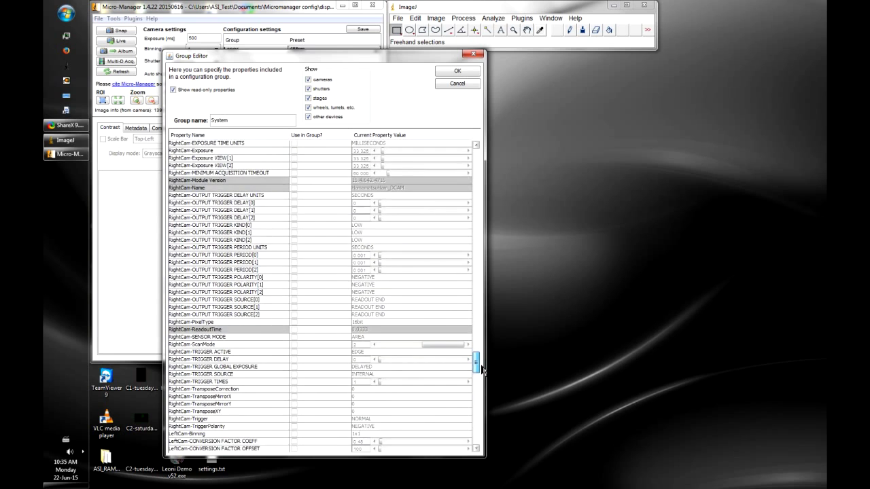
drag(481, 367, 481, 374)
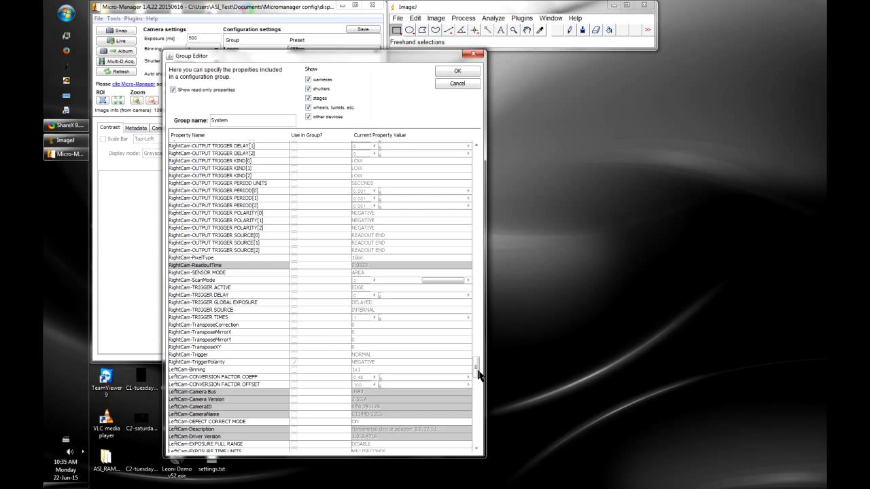
drag(477, 370, 480, 392)
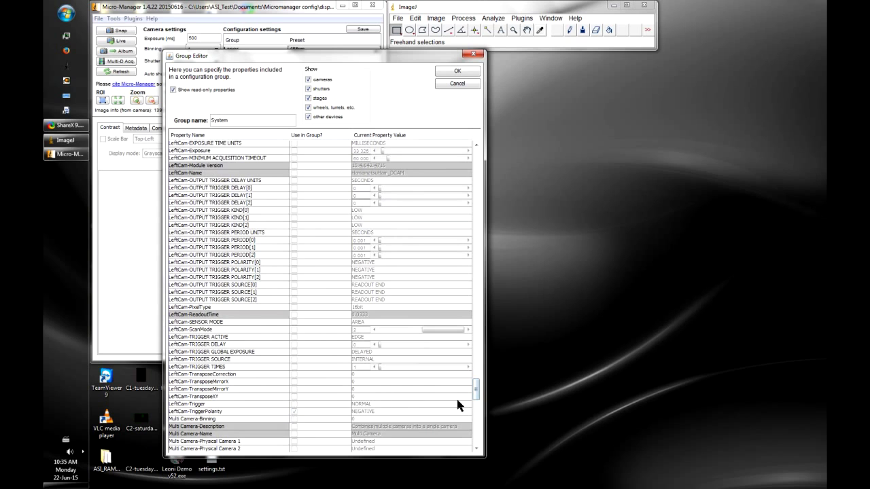
Include the Multi Camera properties Physical Camera 1 and Physical Camera 2 in the System group.
drag(476, 398, 478, 405)
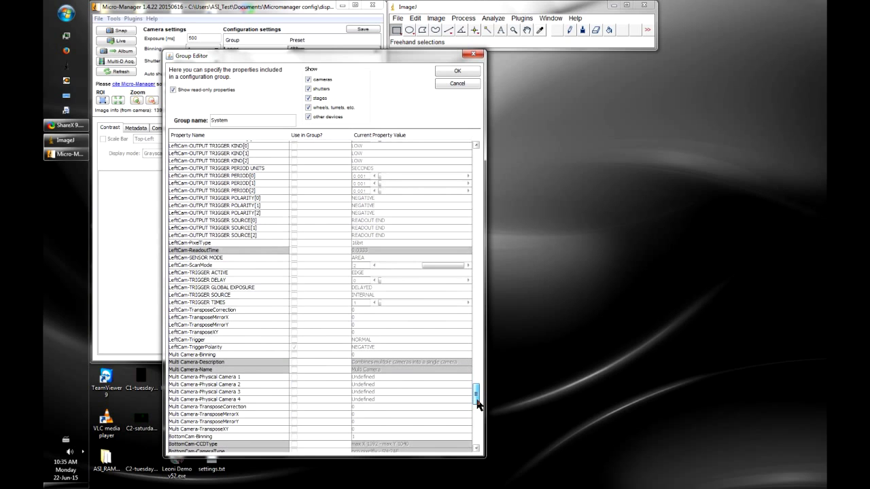
click(294, 377)
click(294, 385)
Include MotorOnOff for PiezoStage:Q:35 and PiezoStage:P:34 in the System group and accept the group.
drag(477, 401, 481, 324)
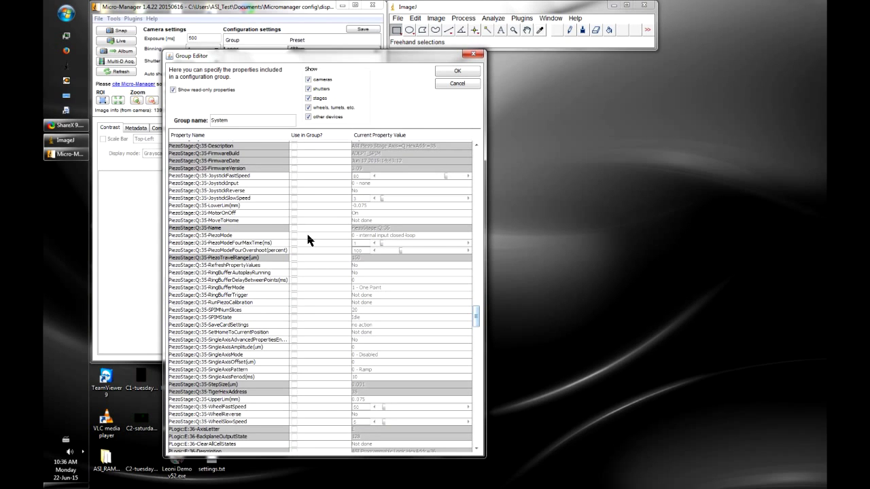
click(294, 213)
drag(479, 322, 486, 297)
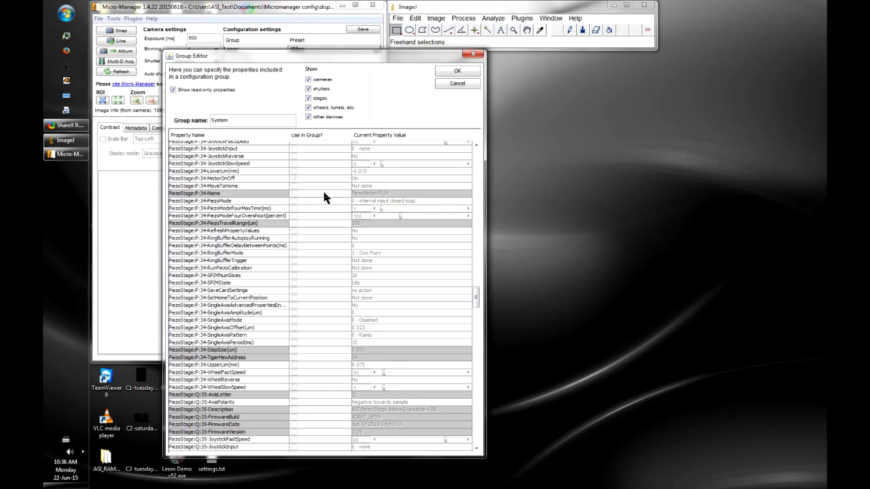
click(455, 73)
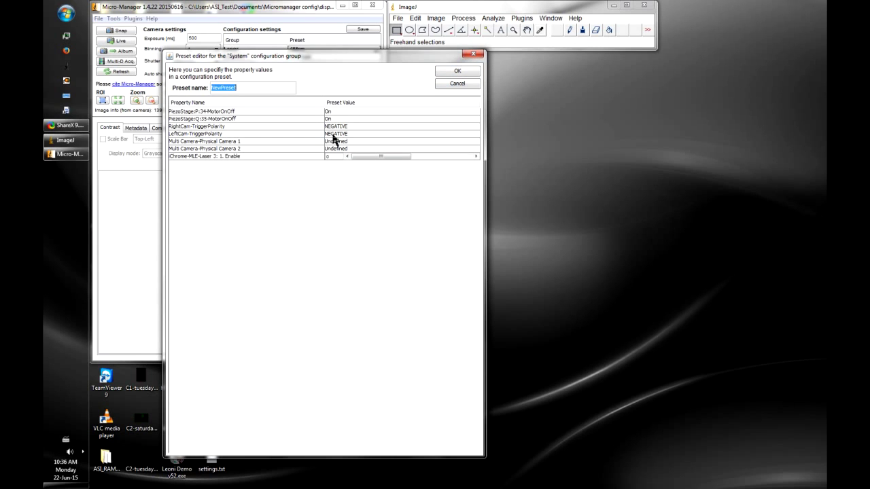
Name the System group's preset Startup and set the RightCam and LeftCam trigger polarities to POSITIVE.
text(Startup)
click(345, 131)
click(349, 142)
click(345, 135)
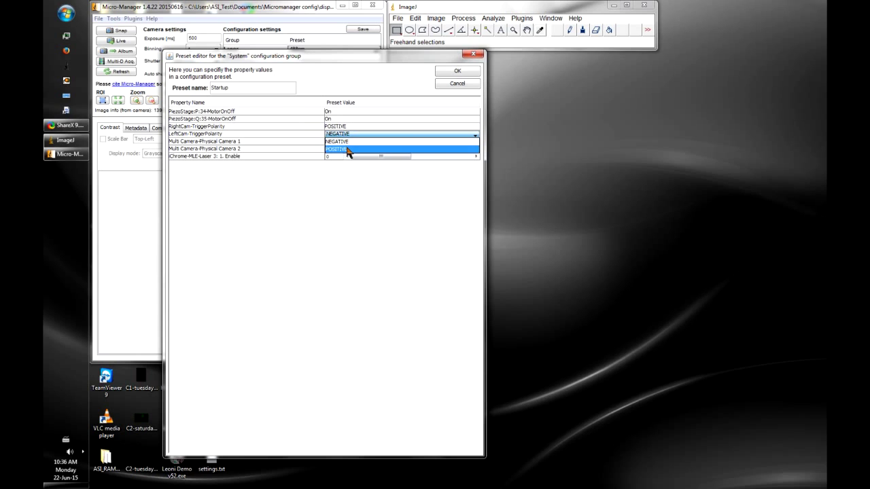
click(348, 150)
Set Multi Camera's Physical Camera 1 to RightCam and Physical Camera 2 to LeftCam, set Laser 3 Enable to 1, and accept the preset.
click(343, 141)
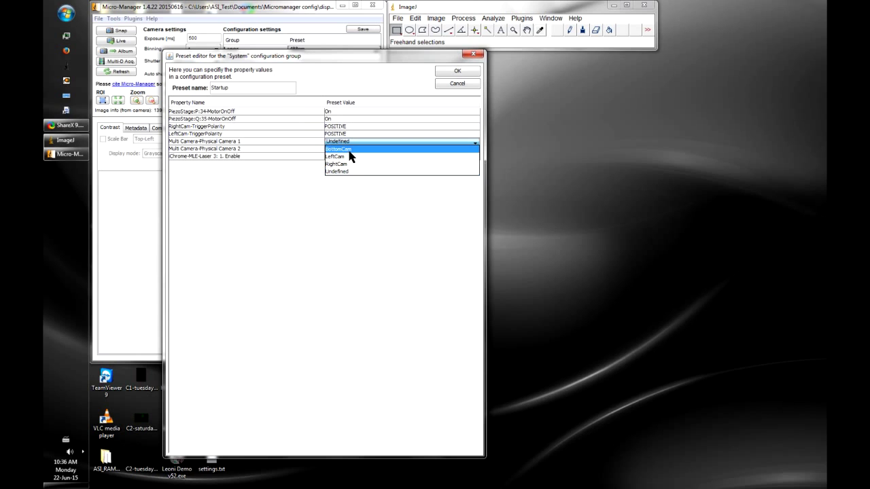
click(354, 165)
click(344, 148)
click(435, 164)
click(438, 157)
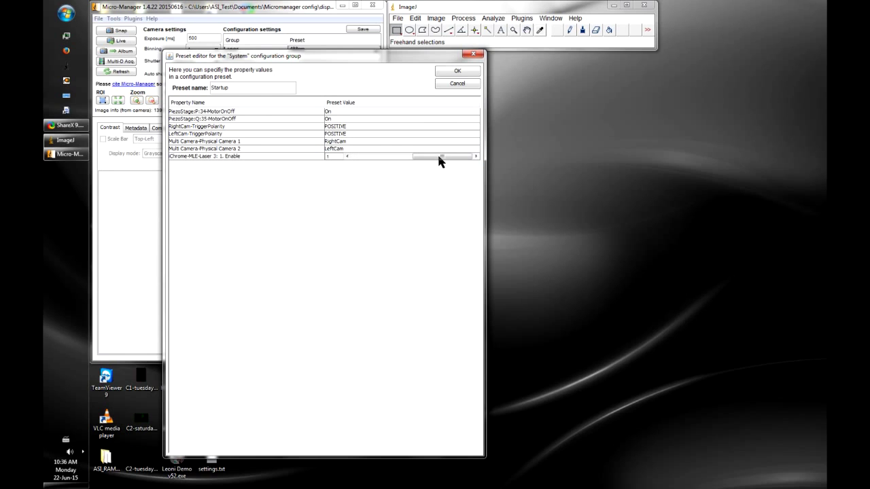
click(465, 70)
Add a Shutdown preset to the System group with MotorOnOff set to Off for both piezo stages, P:34 and Q:35.
click(264, 57)
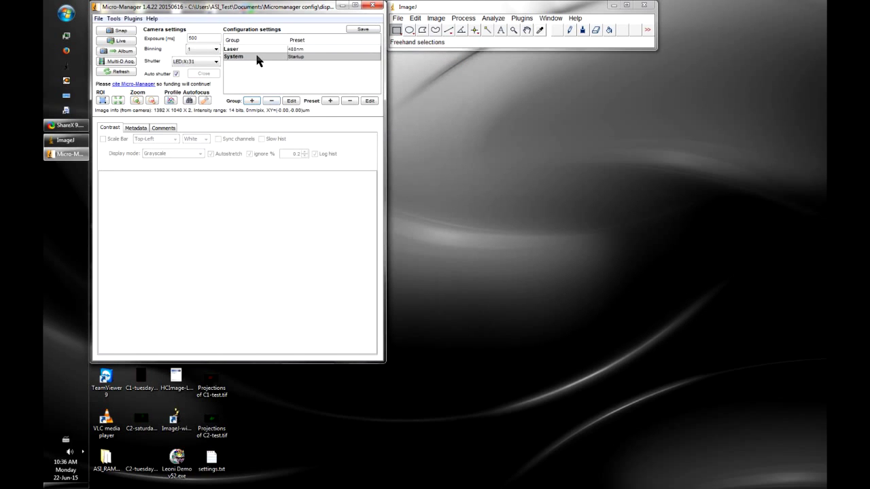
click(330, 101)
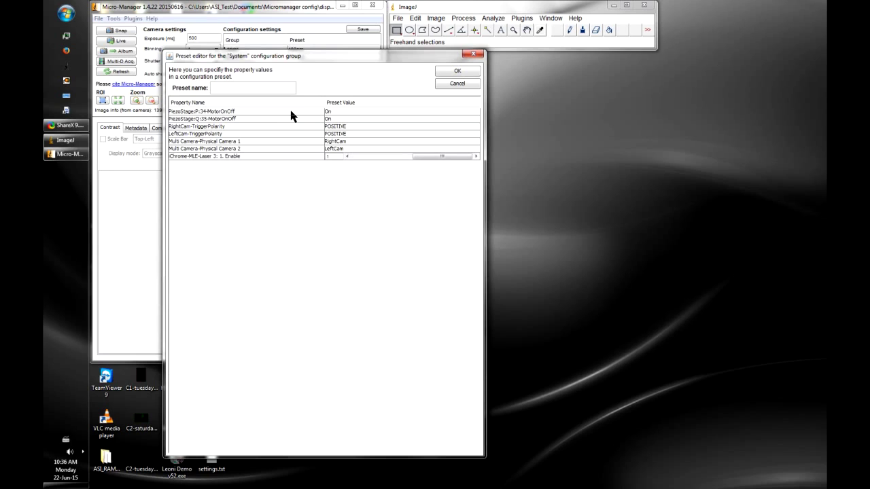
text(Shutdown)
click(328, 112)
click(333, 112)
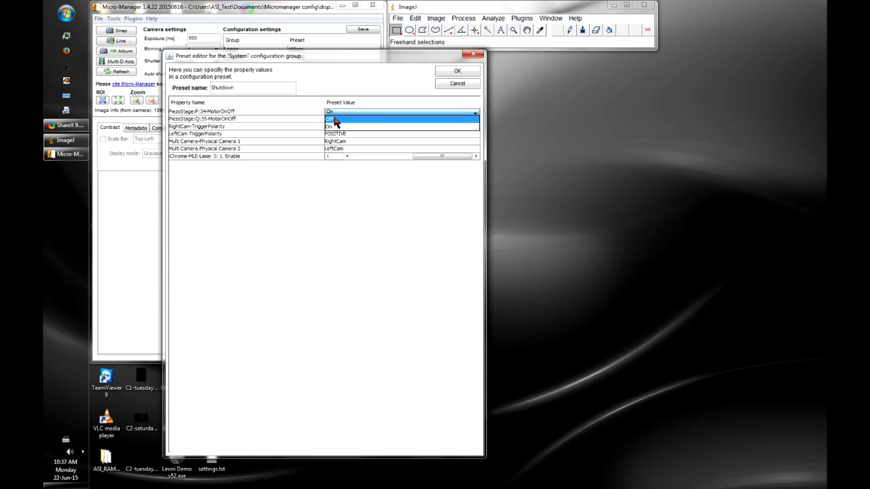
click(336, 119)
click(340, 127)
click(344, 133)
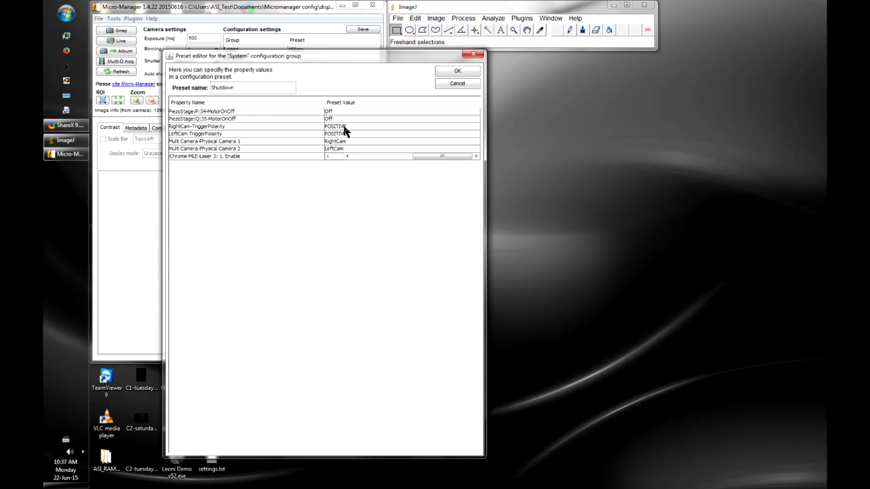
click(457, 71)
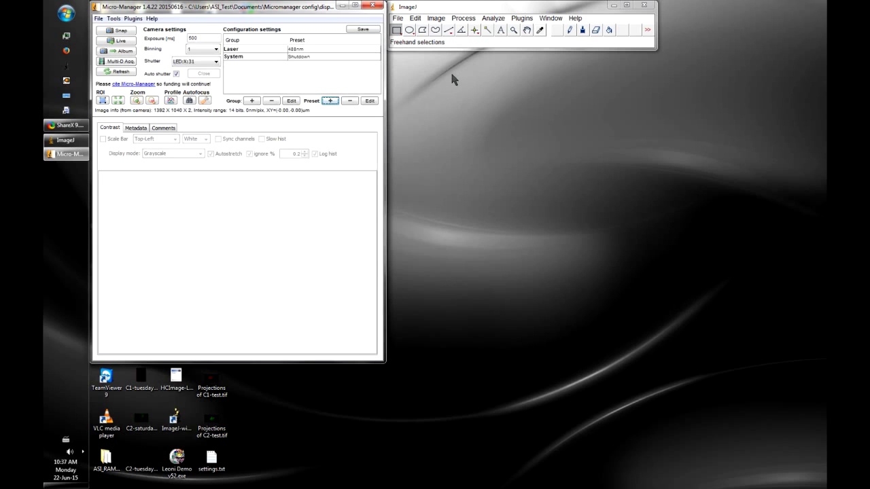
Save the hardware configuration with its new groups and presets as dispim.cfg in the Micromanager config folder.
click(361, 30)
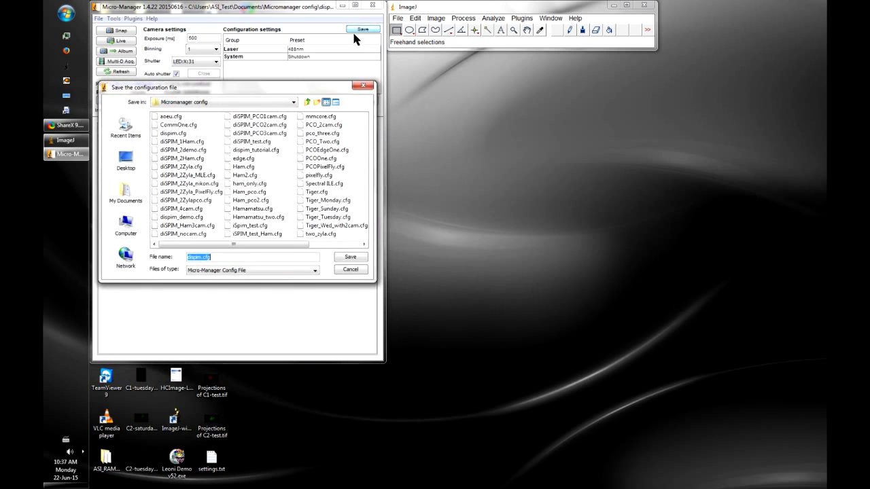
click(348, 257)
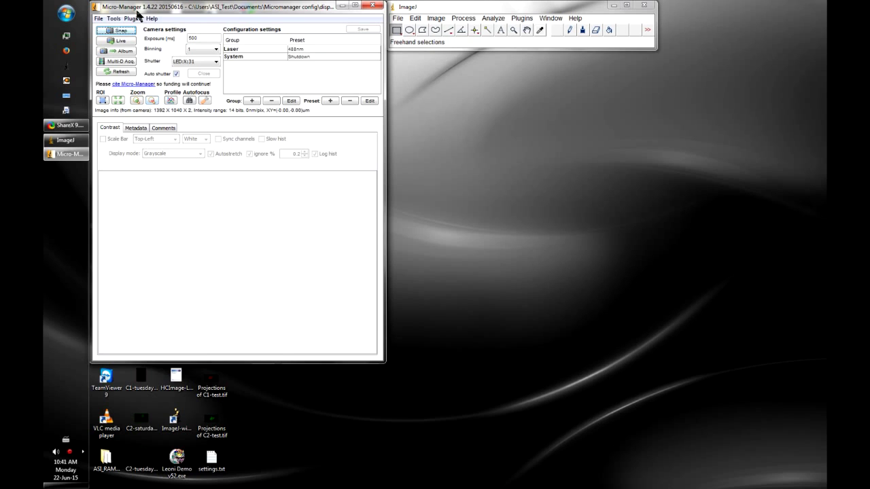
Launch the ASI diSPIM Control plugin and show its Navigation page with the stage, piezo and scanner positions.
click(133, 18)
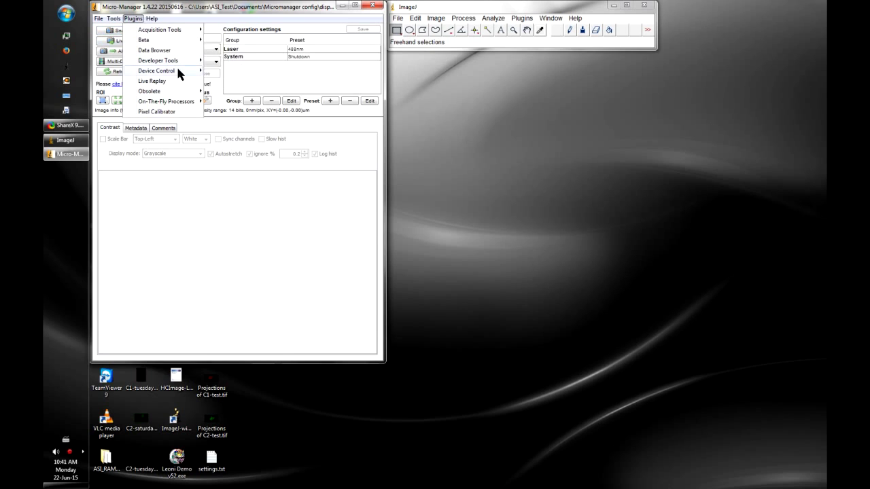
mouse_move(177, 69)
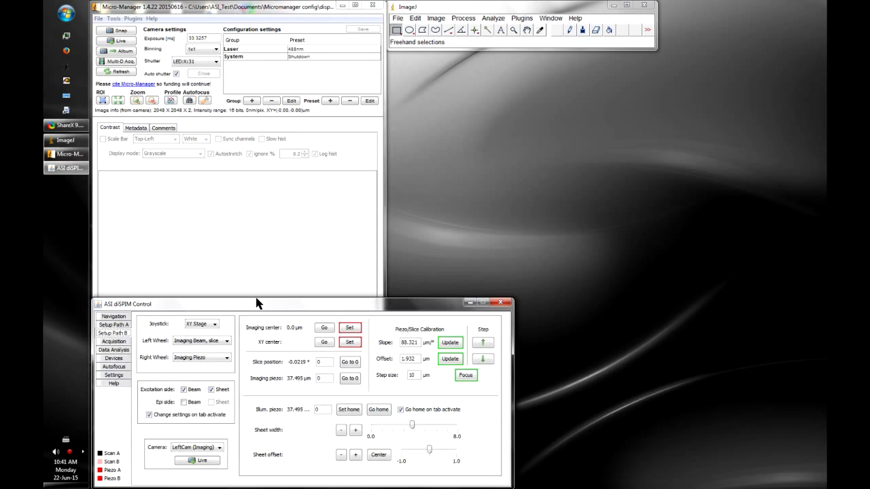
click(114, 316)
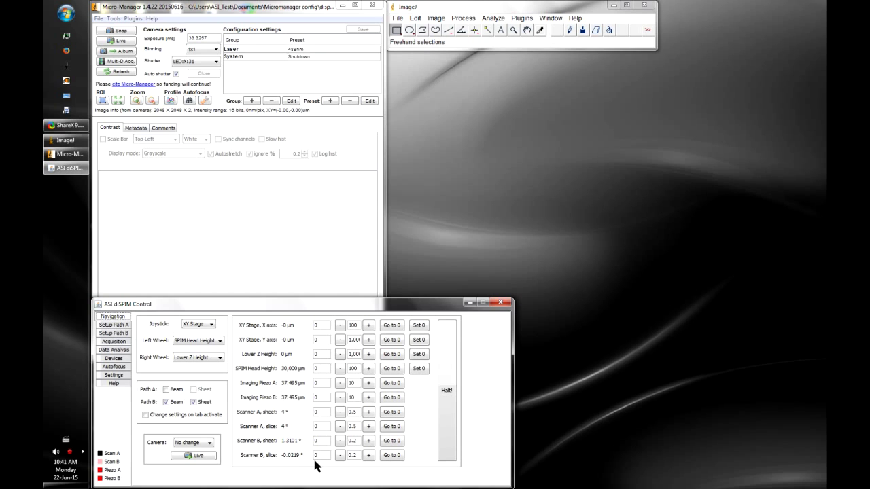
Apply the System group's Startup preset and turn off the Path B beam in the diSPIM navigation settings.
click(318, 56)
click(317, 72)
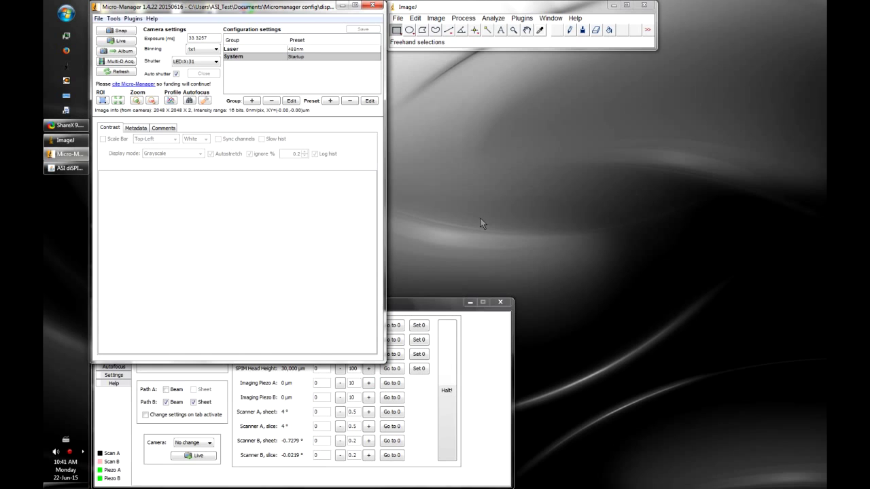
click(426, 305)
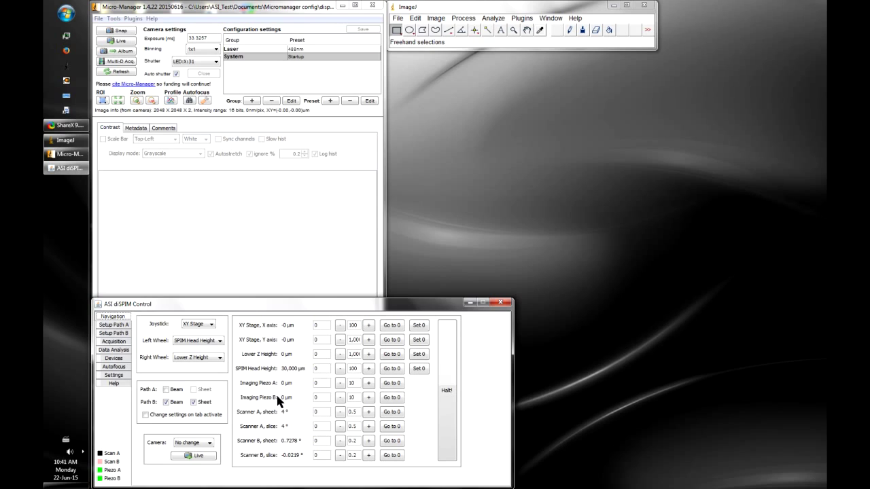
click(166, 402)
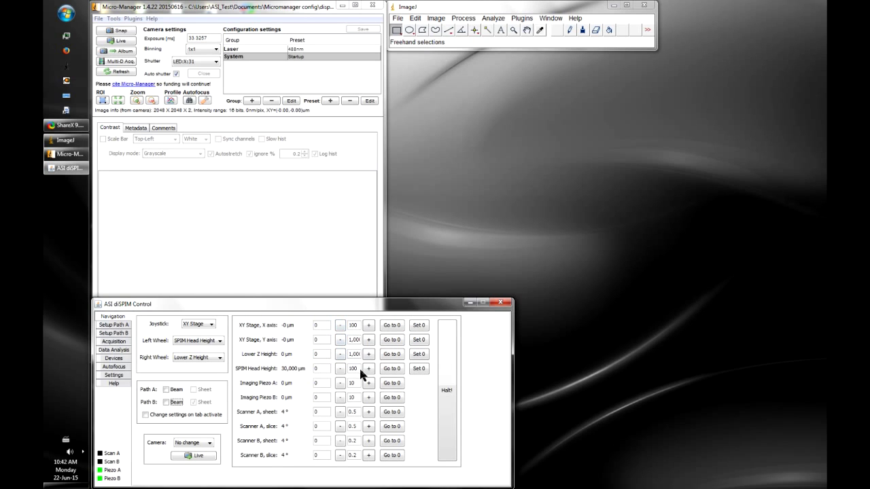
Review the plugin's Setup Path A, Acquisition and Data Analysis settings and the device assignments for both imaging paths.
click(114, 326)
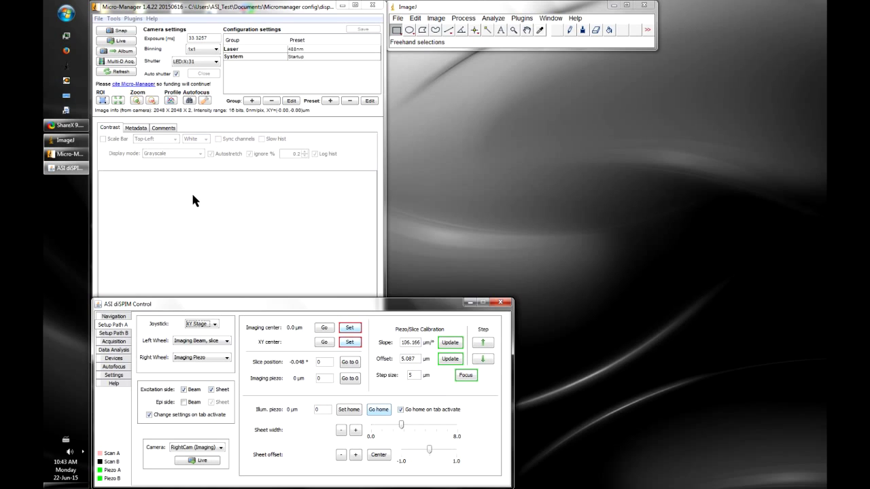
click(113, 342)
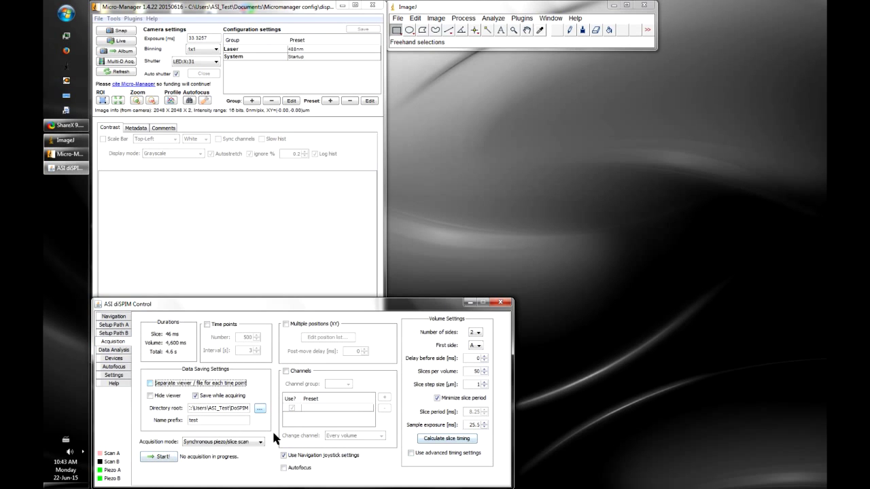
click(114, 350)
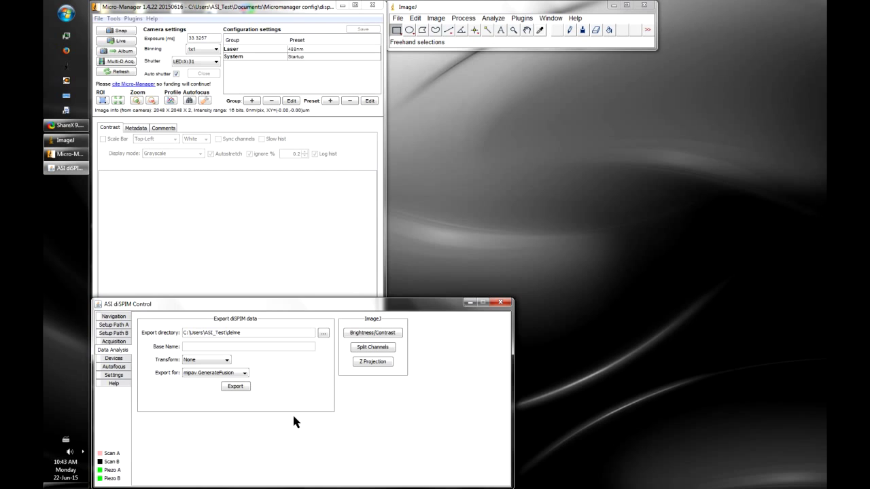
click(113, 358)
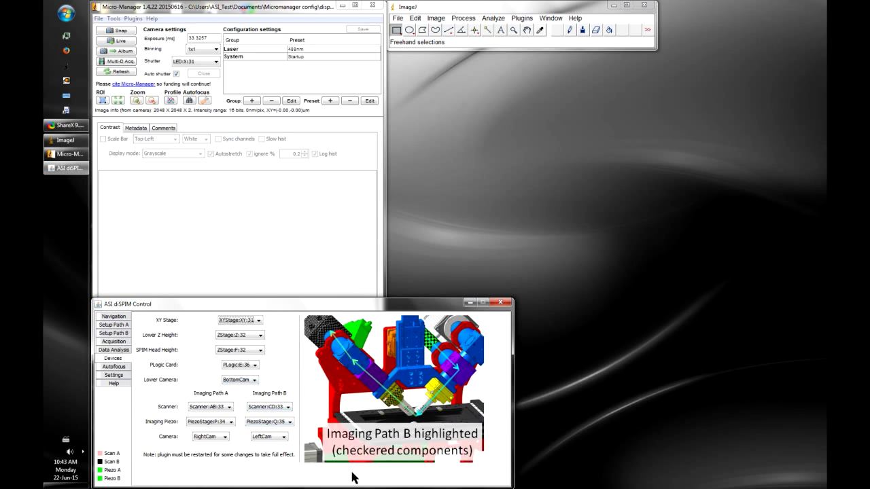
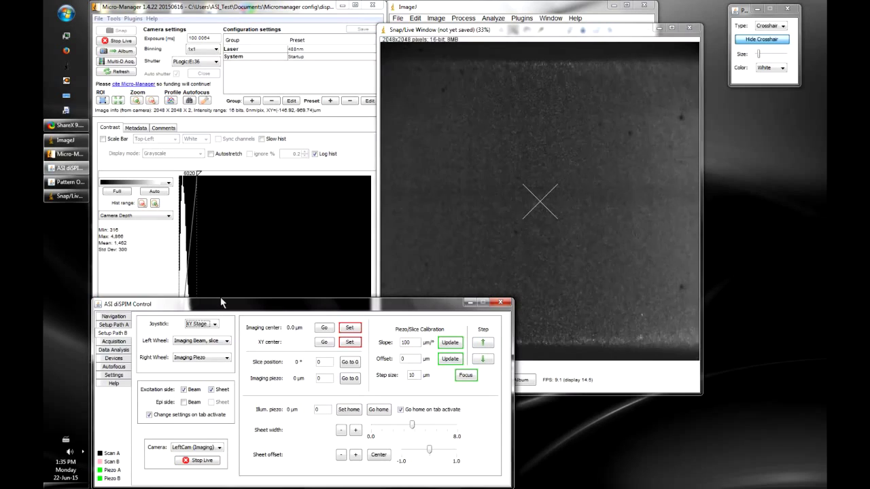
Open the two-point slope and offset calibration for imaging Path B and place its window clear of the position controls.
click(510, 43)
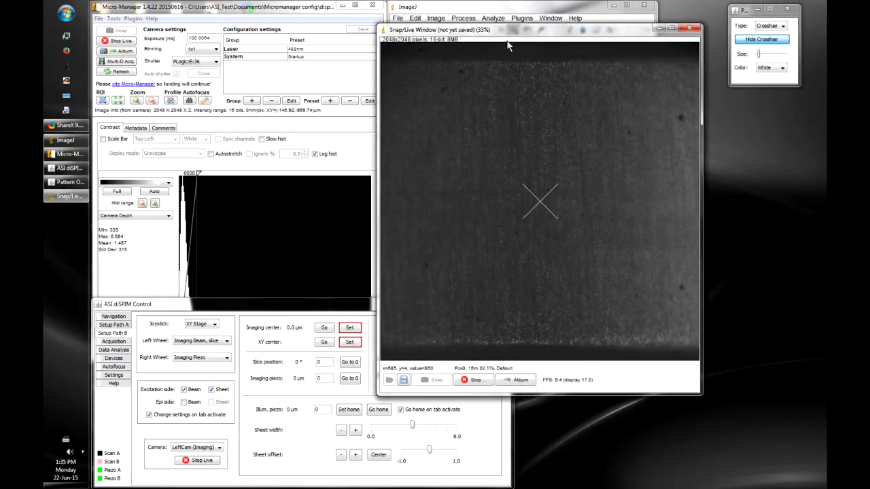
click(316, 306)
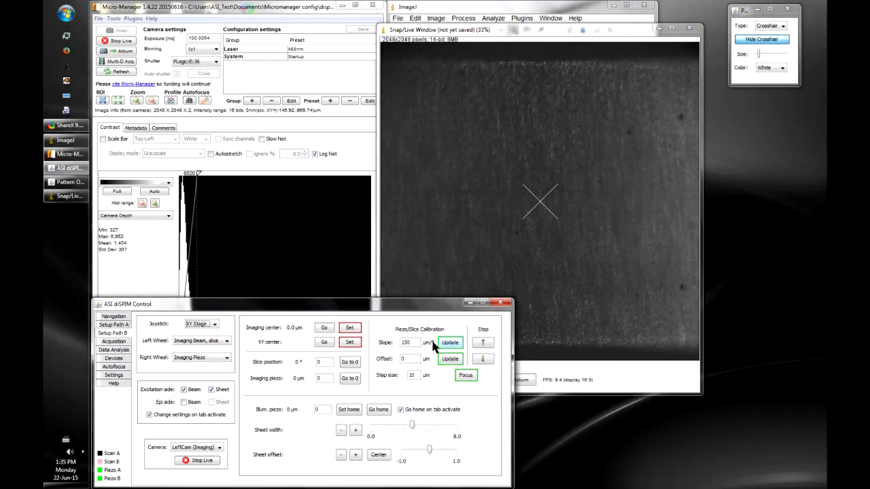
click(455, 346)
drag(259, 210, 231, 335)
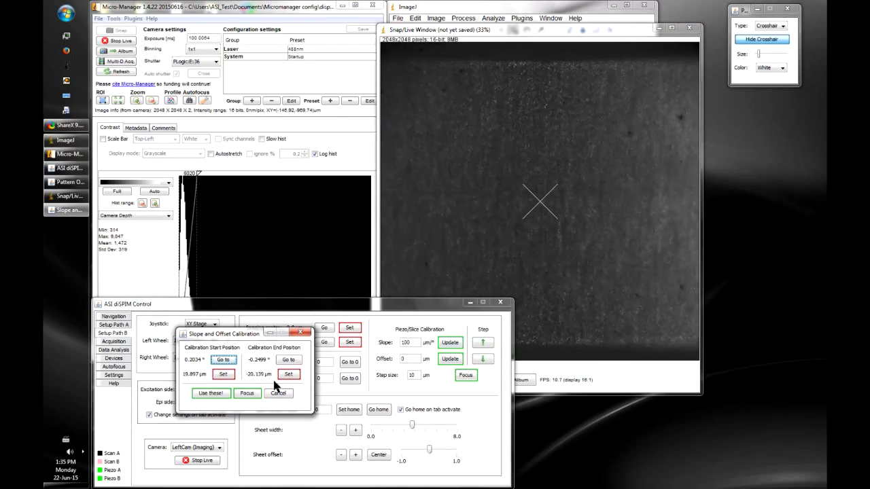
click(224, 359)
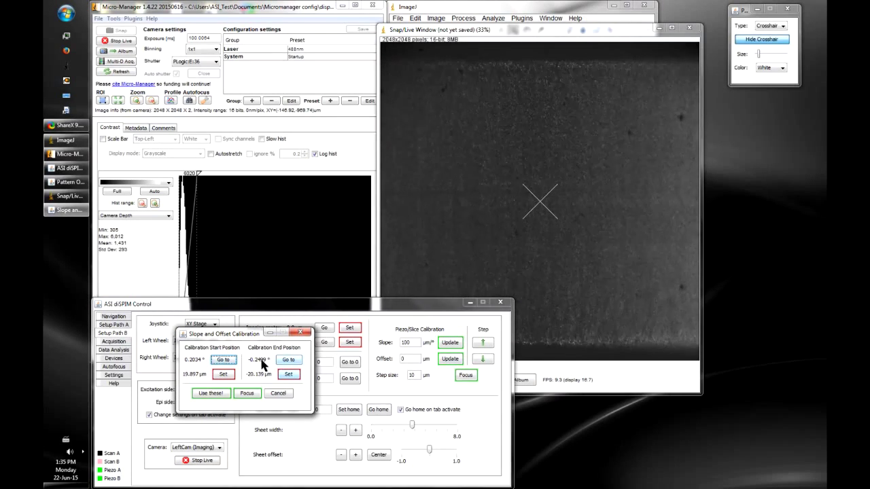
drag(239, 337, 265, 219)
Move Path B's imaging piezo to 50 µm, bring the slice into focus and store this as the calibration start position.
click(325, 379)
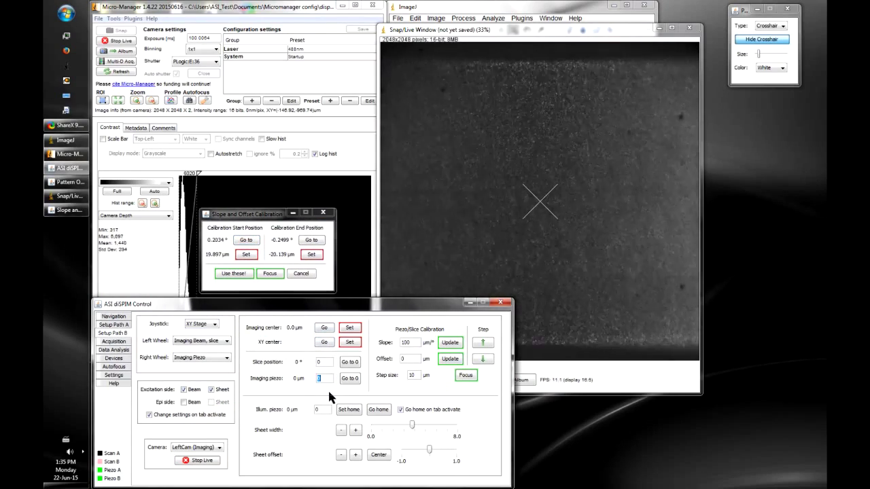
text(50)
key(Return)
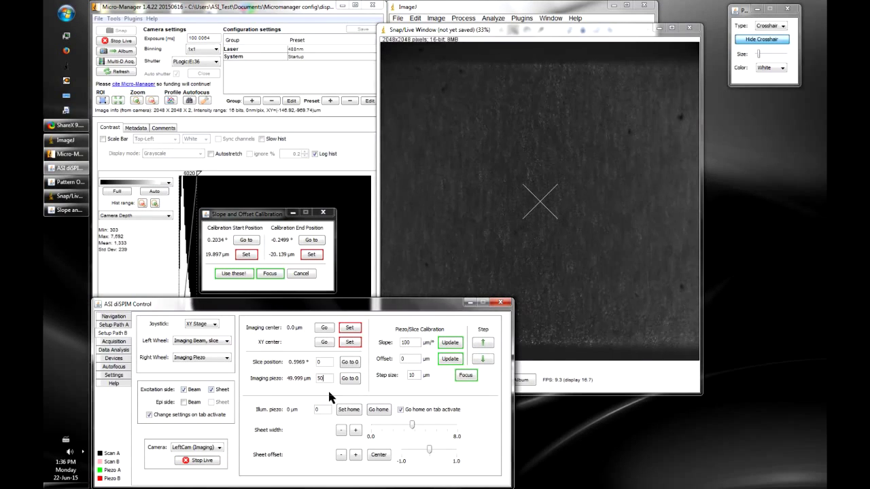
click(246, 256)
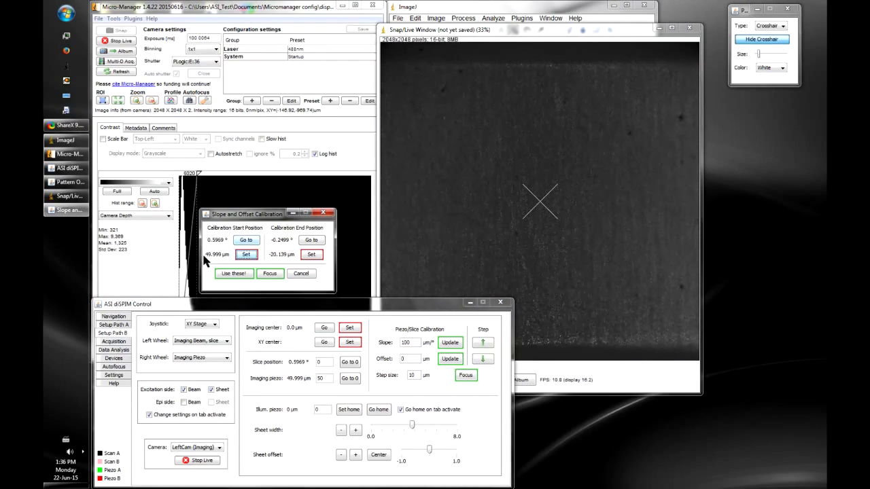
click(245, 256)
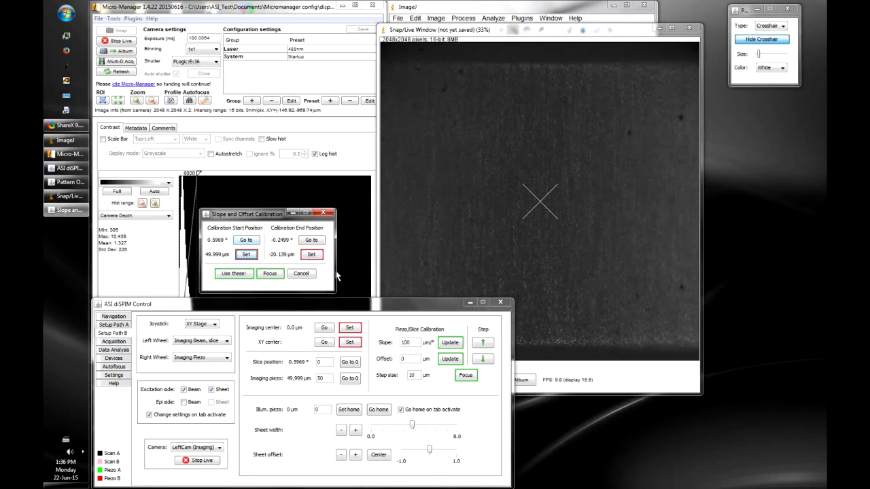
Move the imaging piezo to -50 µm, refocus the slice, store the calibration end position and apply the two-point calibration.
click(323, 377)
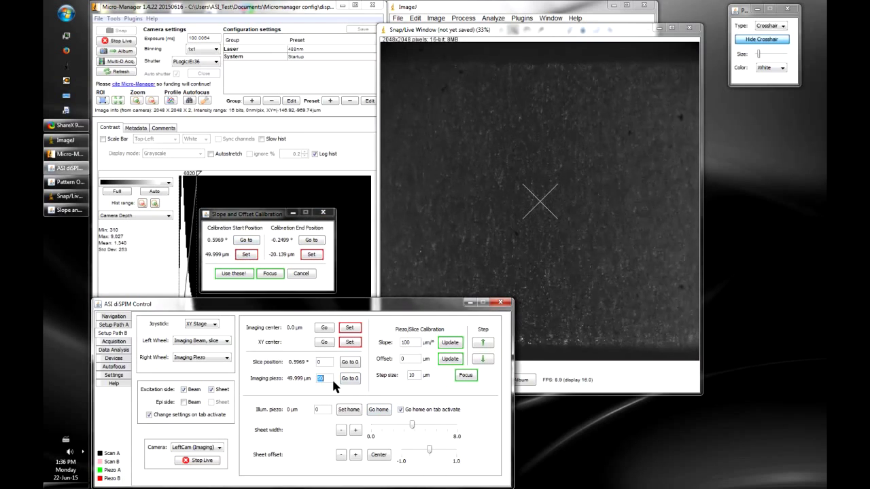
key(Return)
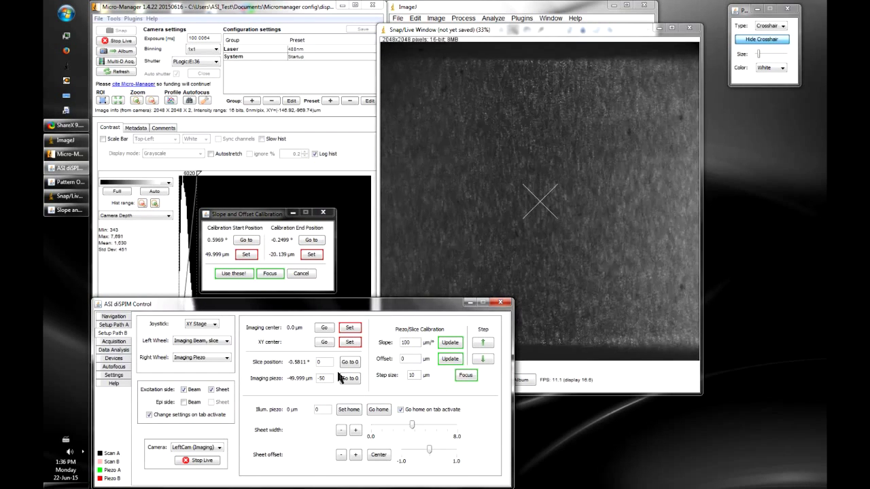
click(326, 327)
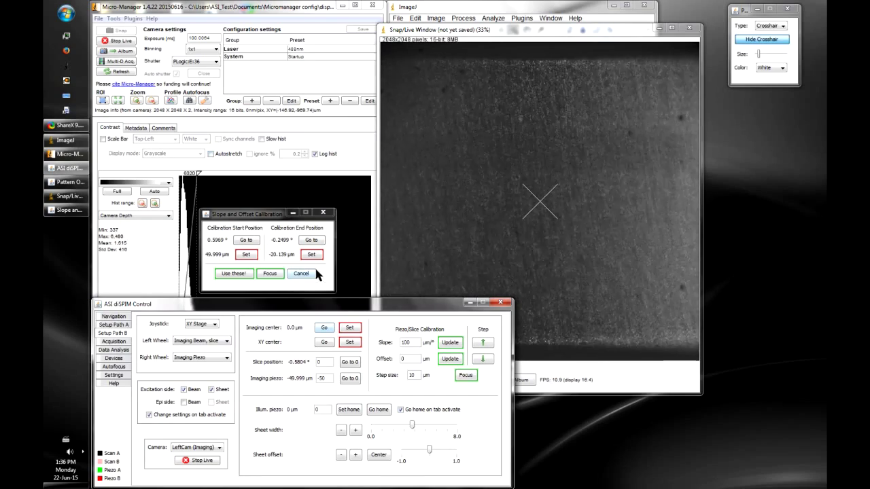
click(312, 256)
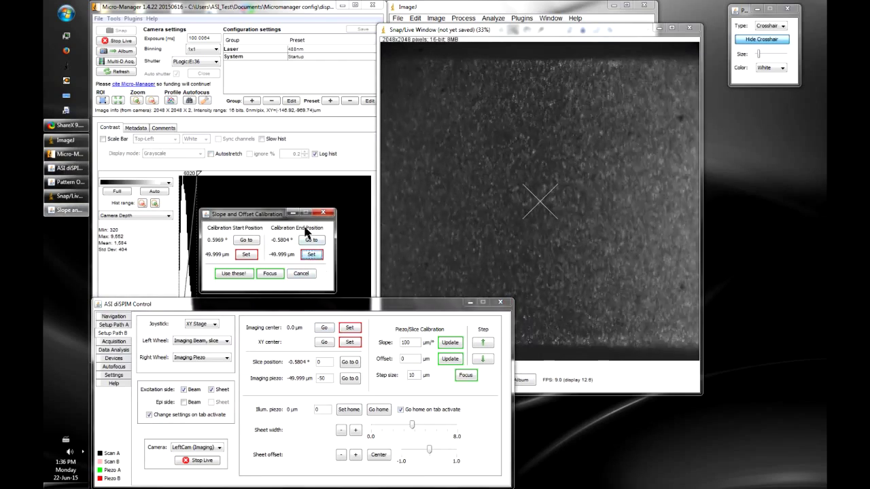
click(233, 274)
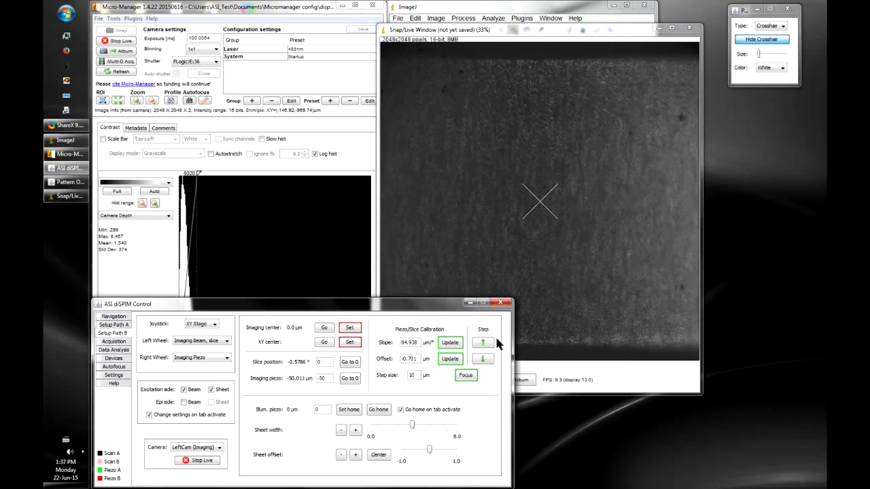
Set the piezo/slice step size to 5 µm, return to the imaging center and step up once from there.
double_click(412, 375)
text(5)
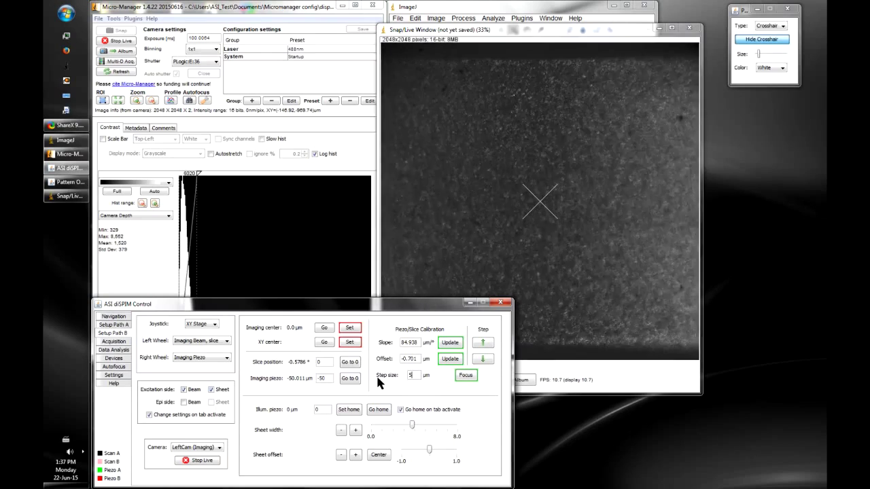
click(324, 328)
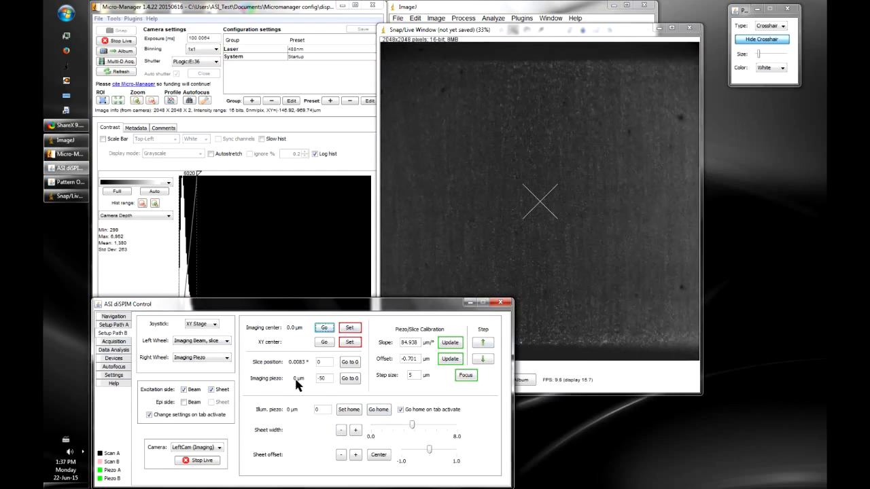
click(486, 344)
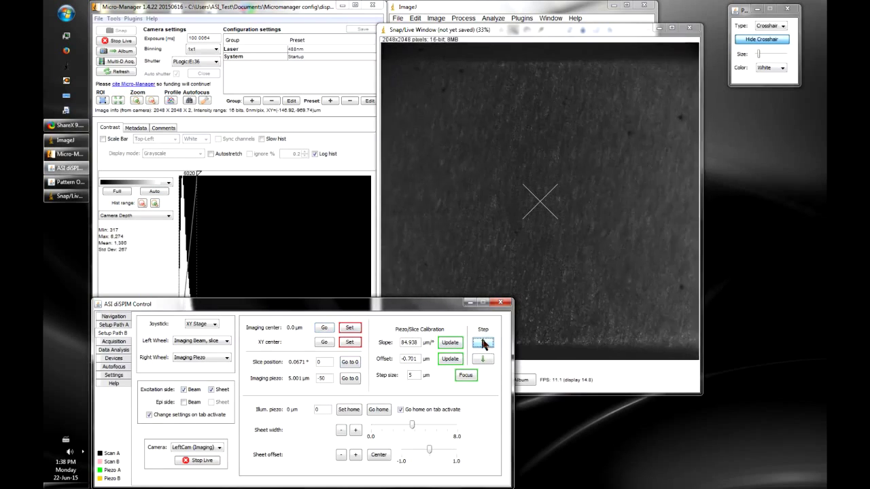